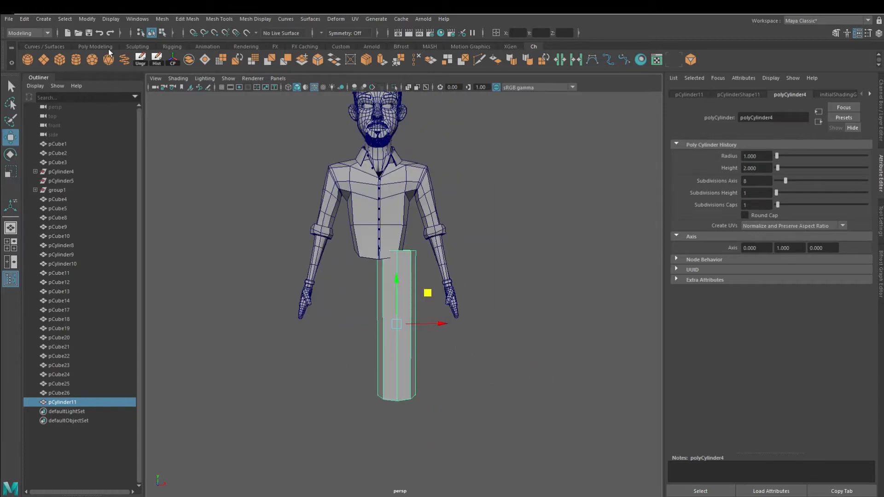
Add a cube below the leg cylinder and scale and move it into place as the base of the foot
{"action": "left_click", "coordinate": [390, 121]}
{"action": "left_click_drag", "start_coordinate": [382, 370], "coordinate": [383, 379]}
{"action": "middle_click_drag", "start_coordinate": [391, 391], "coordinate": [361, 299], "text": "alt"}
{"action": "right_click_drag", "start_coordinate": [361, 350], "coordinate": [409, 397], "text": "alt"}
{"action": "left_click_drag", "start_coordinate": [409, 396], "coordinate": [336, 439], "text": "alt"}
{"action": "key", "text": "r"}
{"action": "mouse_move", "coordinate": [393, 369]}
{"action": "left_mouse_down"}
{"action": "mouse_move", "coordinate": [453, 383]}
{"action": "mouse_move", "coordinate": [404, 377]}
{"action": "left_mouse_up"}
{"action": "key", "text": "w"}
{"action": "right_click_drag", "start_coordinate": [395, 372], "coordinate": [394, 397]}
{"action": "left_click", "coordinate": [380, 371]}
{"action": "middle_click_drag", "start_coordinate": [384, 374], "coordinate": [442, 349], "text": "alt"}
{"action": "right_click_drag", "start_coordinate": [442, 369], "coordinate": [516, 426], "text": "alt"}
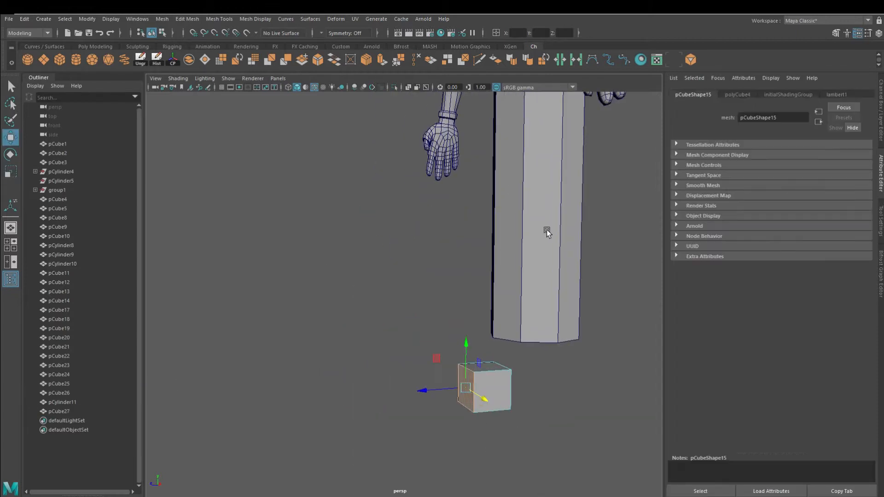
Extrude the cube's front face forward to form the front of the foot
{"action": "left_click", "coordinate": [477, 402], "text": "ctrl"}
{"action": "key", "text": "w"}
{"action": "left_click", "coordinate": [465, 386]}
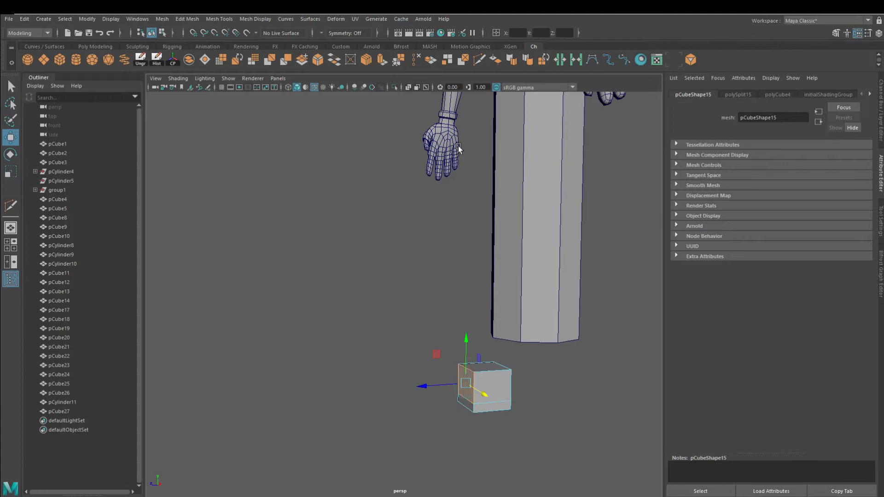
{"action": "left_click", "coordinate": [383, 60]}
{"action": "left_click_drag", "start_coordinate": [450, 362], "coordinate": [399, 374]}
{"action": "left_click_drag", "start_coordinate": [483, 396], "coordinate": [451, 395], "text": "alt"}
{"action": "middle_click_drag", "start_coordinate": [451, 396], "coordinate": [416, 361], "text": "alt"}
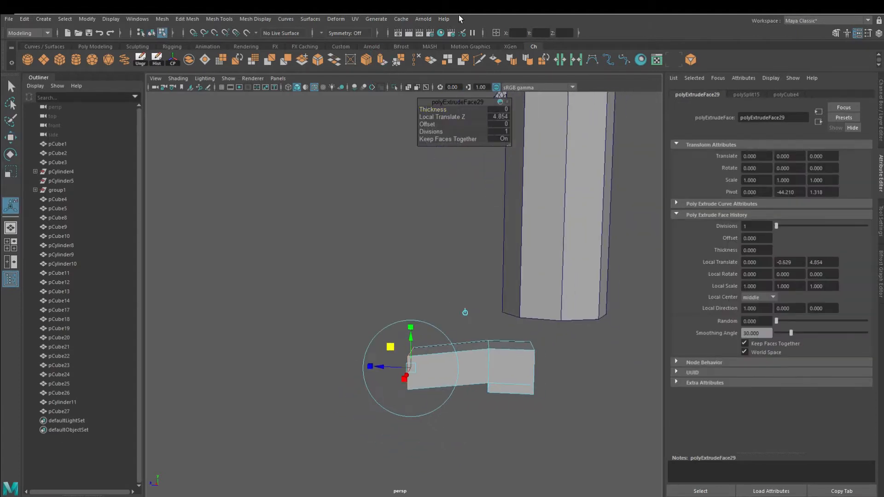
Insert an edge loop across the foot, adjust it, and turn on smooth mesh preview
{"action": "left_click", "coordinate": [480, 60]}
{"action": "left_click", "coordinate": [451, 367], "text": "ctrl"}
{"action": "key", "text": "w"}
{"action": "left_click_drag", "start_coordinate": [356, 355], "coordinate": [481, 402], "text": "alt"}
{"action": "key", "text": "3"}
Extrude the foot's top face upward, slightly scaled in, to form the boot's ankle
{"action": "left_click", "coordinate": [479, 403]}
{"action": "left_click", "coordinate": [382, 60]}
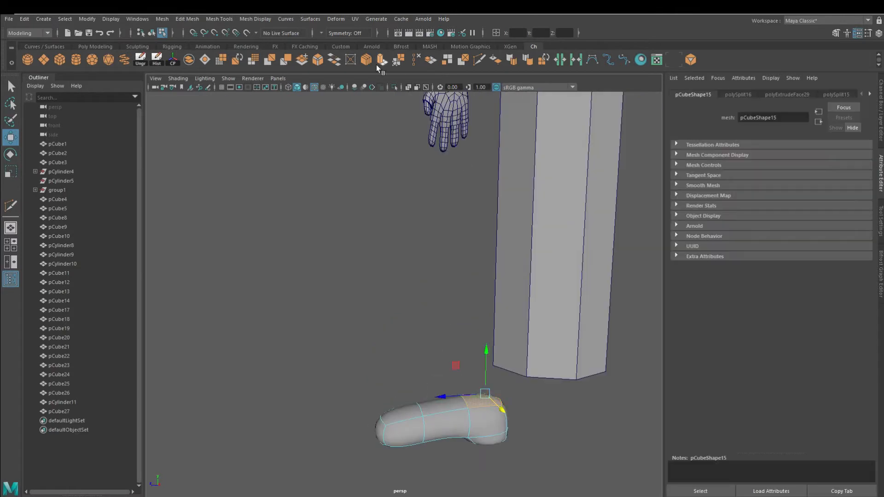
{"action": "left_click_drag", "start_coordinate": [484, 326], "coordinate": [484, 326]}
{"action": "left_click", "coordinate": [383, 60]}
{"action": "left_click_drag", "start_coordinate": [396, 387], "coordinate": [505, 410], "text": "alt"}
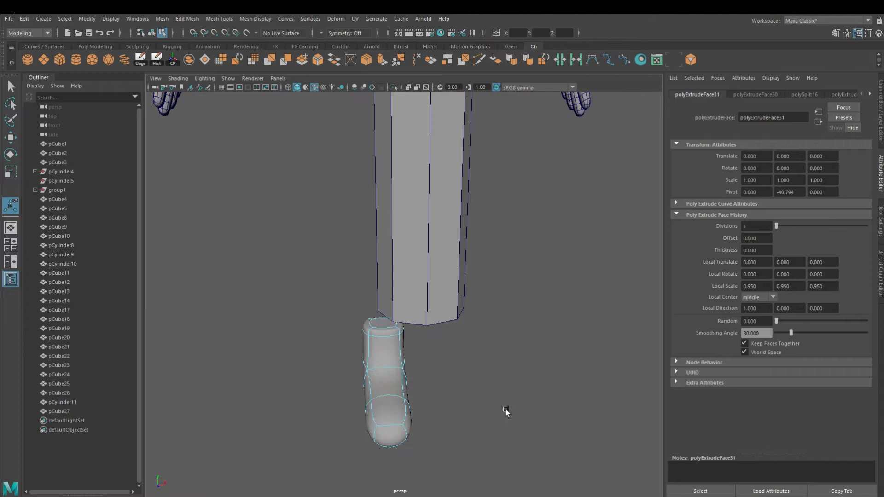
{"action": "left_click", "coordinate": [385, 336]}
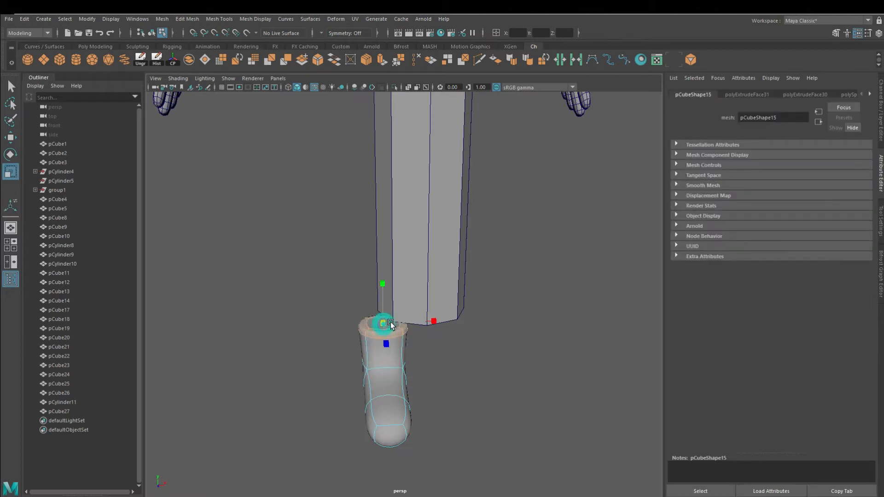
{"action": "left_click_drag", "start_coordinate": [391, 321], "coordinate": [304, 315], "text": "alt"}
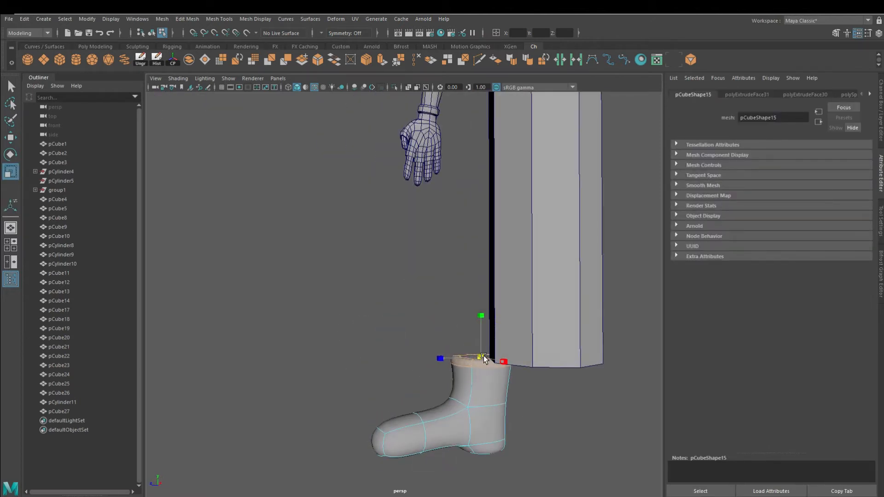
Extrude the boot's bottom faces downward and move them to form a sole
{"action": "left_click_drag", "start_coordinate": [456, 428], "coordinate": [511, 437], "text": "alt"}
{"action": "middle_click_drag", "start_coordinate": [431, 467], "coordinate": [428, 395], "text": "alt"}
{"action": "left_click_drag", "start_coordinate": [428, 395], "coordinate": [449, 435], "text": "alt"}
{"action": "right_click_drag", "start_coordinate": [400, 248], "coordinate": [364, 243]}
{"action": "left_click", "coordinate": [393, 354]}
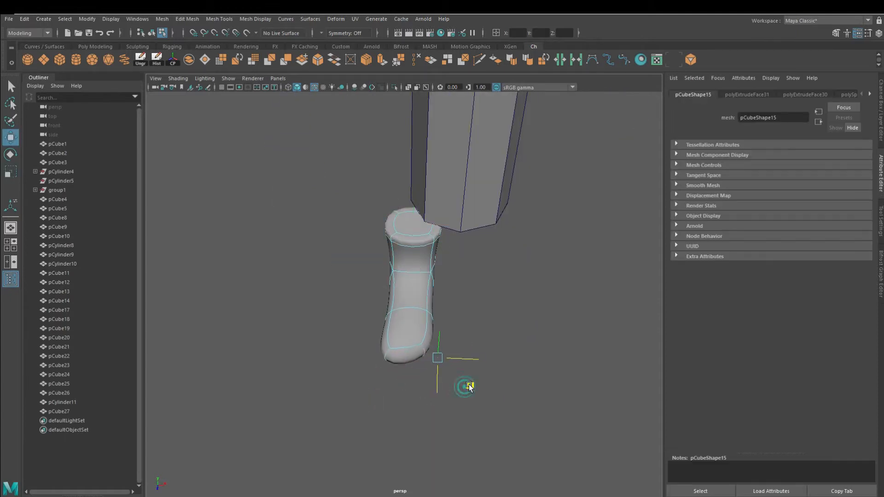
{"action": "left_click_drag", "start_coordinate": [467, 388], "coordinate": [415, 358], "text": "alt"}
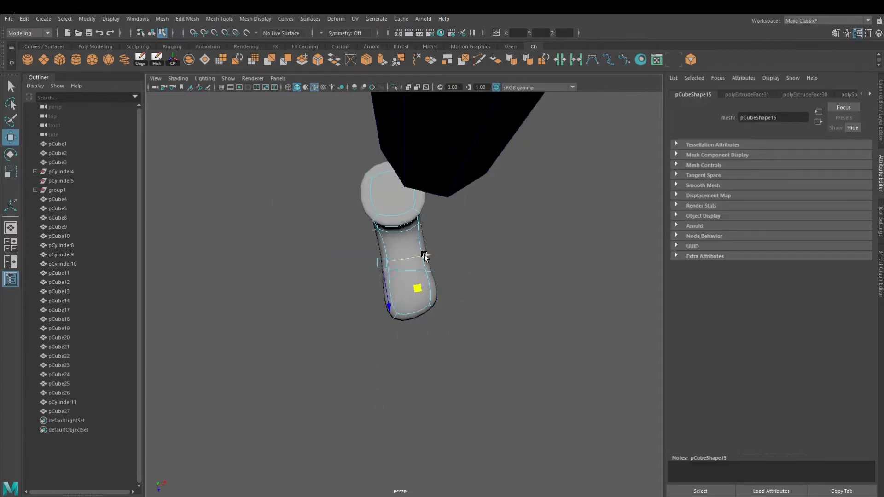
{"action": "left_click_drag", "start_coordinate": [419, 367], "coordinate": [364, 316], "text": "alt"}
{"action": "mouse_move", "coordinate": [418, 298]}
{"action": "left_mouse_down", "text": "alt"}
{"action": "mouse_move", "coordinate": [418, 326]}
{"action": "mouse_move", "coordinate": [341, 336]}
{"action": "mouse_move", "coordinate": [427, 286]}
{"action": "left_mouse_up", "text": "alt"}
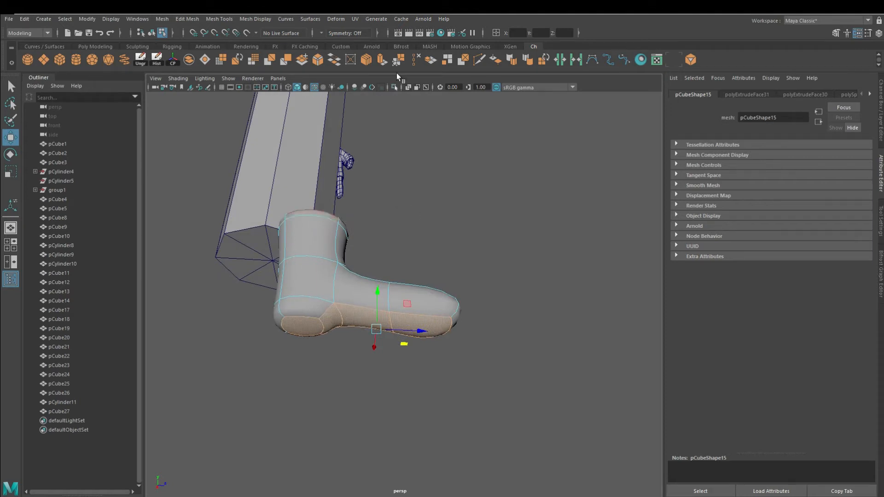
{"action": "left_click", "coordinate": [382, 61]}
{"action": "left_click_drag", "start_coordinate": [298, 357], "coordinate": [300, 361]}
{"action": "left_click_drag", "start_coordinate": [418, 309], "coordinate": [424, 331], "text": "alt"}
{"action": "right_click_drag", "start_coordinate": [398, 308], "coordinate": [361, 308]}
{"action": "left_click_drag", "start_coordinate": [391, 318], "coordinate": [396, 325], "text": "alt"}
{"action": "left_click_drag", "start_coordinate": [378, 322], "coordinate": [404, 361]}
{"action": "key", "text": "w"}
{"action": "left_click_drag", "start_coordinate": [389, 309], "coordinate": [389, 311]}
{"action": "left_click_drag", "start_coordinate": [395, 314], "coordinate": [412, 348], "text": "alt"}
{"action": "left_click_drag", "start_coordinate": [412, 351], "coordinate": [359, 369], "text": "alt"}
Select the toe faces and scale and move them to shape the front of the boot
{"action": "key", "text": "1"}
{"action": "key", "text": "3"}
{"action": "right_click_drag", "start_coordinate": [332, 322], "coordinate": [332, 301]}
{"action": "left_click", "coordinate": [332, 339]}
{"action": "left_click_drag", "start_coordinate": [373, 331], "coordinate": [375, 318], "text": "alt"}
{"action": "right_click_drag", "start_coordinate": [392, 313], "coordinate": [392, 334]}
{"action": "left_click", "coordinate": [408, 342]}
{"action": "key", "text": "r"}
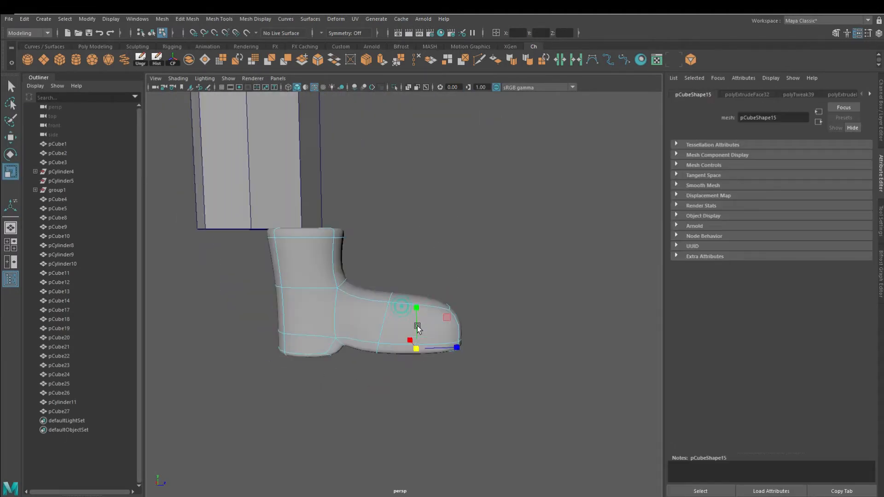
{"action": "left_click_drag", "start_coordinate": [401, 306], "coordinate": [409, 313], "text": "alt"}
{"action": "left_click_drag", "start_coordinate": [417, 307], "coordinate": [418, 361]}
{"action": "left_click", "coordinate": [306, 338]}
{"action": "left_click_drag", "start_coordinate": [307, 301], "coordinate": [308, 412]}
Return to object mode and smooth the boot mesh to add subdivisions
{"action": "key", "text": "F8"}
{"action": "key", "text": "1"}
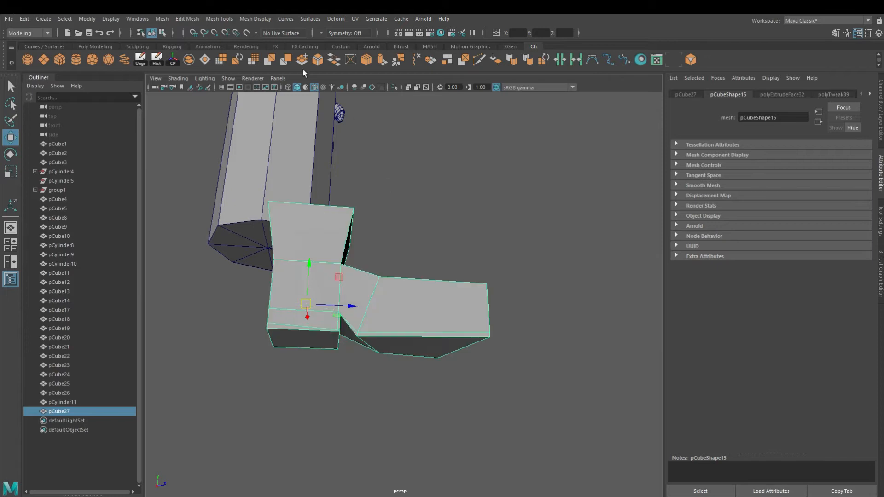
{"action": "left_click", "coordinate": [254, 63]}
{"action": "left_click", "coordinate": [529, 276]}
{"action": "left_click_drag", "start_coordinate": [529, 276], "coordinate": [490, 278], "text": "alt"}
{"action": "left_click_drag", "start_coordinate": [515, 313], "coordinate": [344, 311], "text": "alt"}
{"action": "left_click", "coordinate": [441, 346]}
Taper the lower leg cylinder toward the boot top and connect a new edge loop around it
{"action": "scroll", "coordinate": [344, 312], "scroll_direction": "down", "scroll_amount": 6}
{"action": "left_click_drag", "start_coordinate": [461, 281], "coordinate": [405, 280], "text": "alt"}
{"action": "scroll", "coordinate": [444, 346], "scroll_direction": "up", "scroll_amount": 5}
{"action": "scroll", "coordinate": [444, 346], "scroll_direction": "down", "scroll_amount": 5}
{"action": "left_click_drag", "start_coordinate": [443, 347], "coordinate": [308, 267], "text": "alt"}
{"action": "scroll", "coordinate": [441, 328], "scroll_direction": "up", "scroll_amount": 6}
{"action": "left_click", "coordinate": [439, 235]}
{"action": "middle_click_drag", "start_coordinate": [439, 236], "coordinate": [417, 272], "text": "alt"}
{"action": "right_click_drag", "start_coordinate": [427, 247], "coordinate": [418, 196]}
{"action": "right_click_drag", "start_coordinate": [410, 246], "coordinate": [375, 248]}
{"action": "left_click_drag", "start_coordinate": [298, 279], "coordinate": [578, 377]}
{"action": "scroll", "coordinate": [483, 332], "scroll_direction": "up", "scroll_amount": 4}
{"action": "mouse_move", "coordinate": [484, 332]}
{"action": "left_mouse_down", "text": "alt"}
{"action": "mouse_move", "coordinate": [448, 304]}
{"action": "mouse_move", "coordinate": [382, 322]}
{"action": "mouse_move", "coordinate": [424, 335]}
{"action": "mouse_move", "coordinate": [474, 330]}
{"action": "left_mouse_up", "text": "alt"}
{"action": "scroll", "coordinate": [343, 289], "scroll_direction": "down", "scroll_amount": 5}
{"action": "left_click_drag", "start_coordinate": [391, 304], "coordinate": [360, 325], "text": "alt"}
{"action": "right_click_drag", "start_coordinate": [361, 327], "coordinate": [502, 391], "text": "alt"}
{"action": "mouse_move", "coordinate": [502, 391]}
{"action": "left_mouse_down", "text": "alt"}
{"action": "mouse_move", "coordinate": [467, 395]}
{"action": "mouse_move", "coordinate": [488, 382]}
{"action": "left_mouse_up", "text": "alt"}
{"action": "left_click_drag", "start_coordinate": [441, 314], "coordinate": [397, 363]}
{"action": "key", "text": "w"}
{"action": "left_click_drag", "start_coordinate": [396, 363], "coordinate": [406, 302], "text": "alt"}
{"action": "right_click_drag", "start_coordinate": [406, 302], "coordinate": [467, 340], "text": "alt"}
{"action": "key", "text": "ctrl+shift+x"}
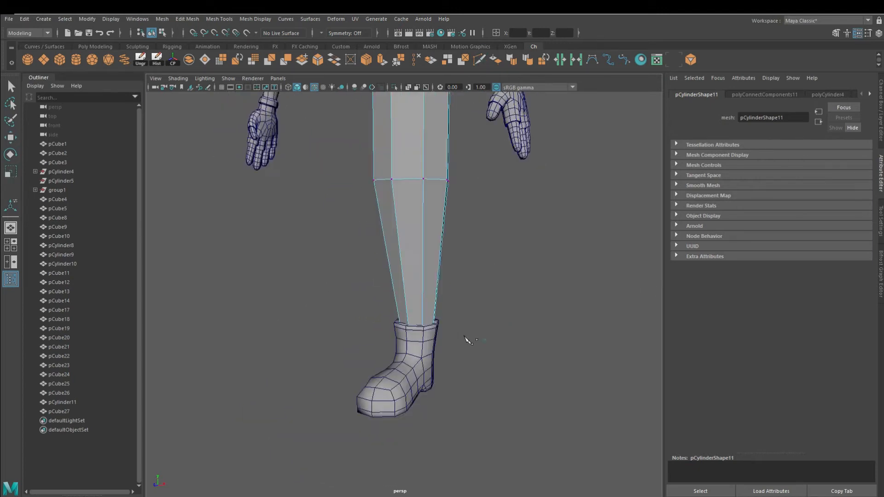
Scale and rotate the ankle edge loops of the leg to fit the boot opening
{"action": "scroll", "coordinate": [467, 340], "scroll_direction": "up", "scroll_amount": 3}
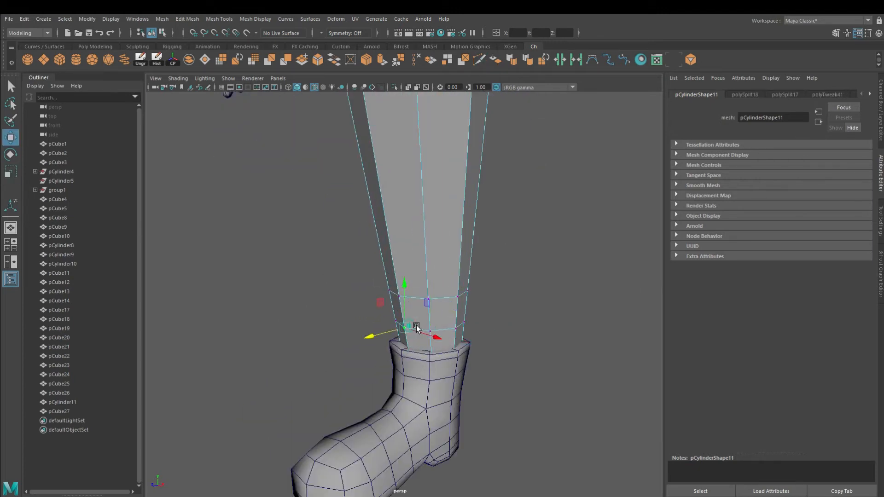
{"action": "left_click_drag", "start_coordinate": [429, 322], "coordinate": [443, 329]}
{"action": "left_click_drag", "start_coordinate": [425, 342], "coordinate": [430, 325], "text": "alt"}
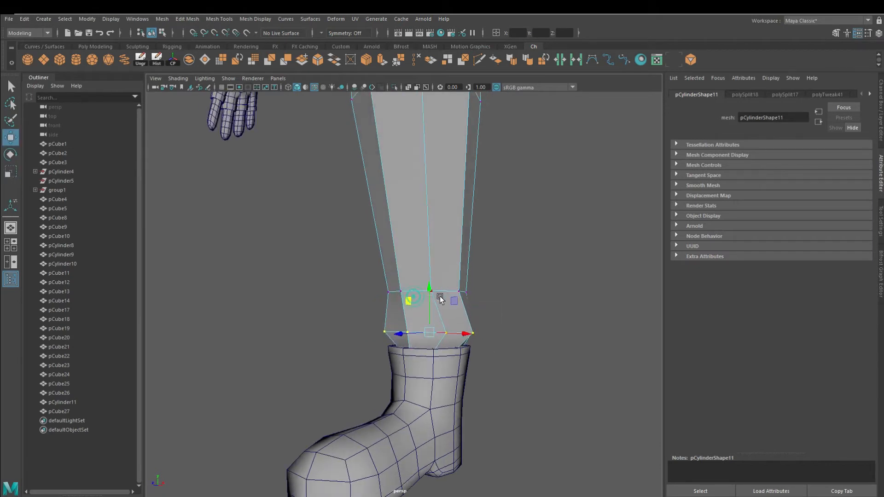
{"action": "key", "text": "r"}
{"action": "left_click_drag", "start_coordinate": [401, 267], "coordinate": [465, 306], "text": "alt"}
{"action": "key", "text": "e"}
{"action": "left_click_drag", "start_coordinate": [365, 330], "coordinate": [498, 340]}
{"action": "mouse_move", "coordinate": [403, 332]}
{"action": "left_mouse_down"}
{"action": "mouse_move", "coordinate": [426, 325]}
{"action": "mouse_move", "coordinate": [331, 291]}
{"action": "mouse_move", "coordinate": [394, 336]}
{"action": "mouse_move", "coordinate": [455, 329]}
{"action": "mouse_move", "coordinate": [401, 341]}
{"action": "left_mouse_up"}
{"action": "key", "text": "w"}
{"action": "key", "text": "r"}
{"action": "left_click_drag", "start_coordinate": [414, 276], "coordinate": [445, 313], "text": "alt"}
Insert an edge loop at the knee of the leg and move it to bend the leg
{"action": "left_click", "coordinate": [479, 60]}
{"action": "left_click_drag", "start_coordinate": [294, 318], "coordinate": [325, 310], "text": "alt"}
{"action": "scroll", "coordinate": [325, 310], "scroll_direction": "down", "scroll_amount": 6}
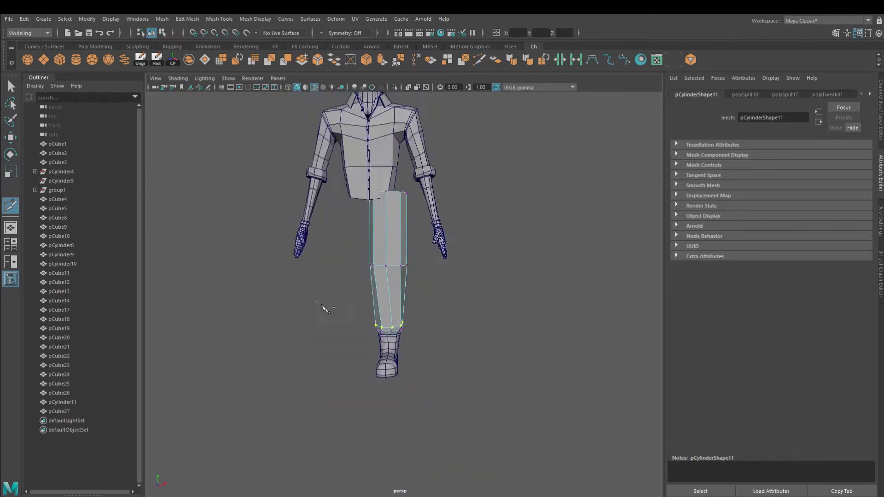
{"action": "scroll", "coordinate": [350, 317], "scroll_direction": "up", "scroll_amount": 6}
{"action": "left_click", "coordinate": [364, 321], "text": "ctrl"}
{"action": "key", "text": "w"}
{"action": "left_click_drag", "start_coordinate": [428, 345], "coordinate": [197, 296]}
{"action": "left_click_drag", "start_coordinate": [198, 295], "coordinate": [61, 229], "text": "alt"}
{"action": "left_click", "coordinate": [10, 156]}
{"action": "left_click_drag", "start_coordinate": [511, 322], "coordinate": [489, 332], "text": "alt"}
{"action": "left_click_drag", "start_coordinate": [369, 295], "coordinate": [441, 277], "text": "alt"}
{"action": "key", "text": "w"}
{"action": "scroll", "coordinate": [432, 285], "scroll_direction": "down", "scroll_amount": 8}
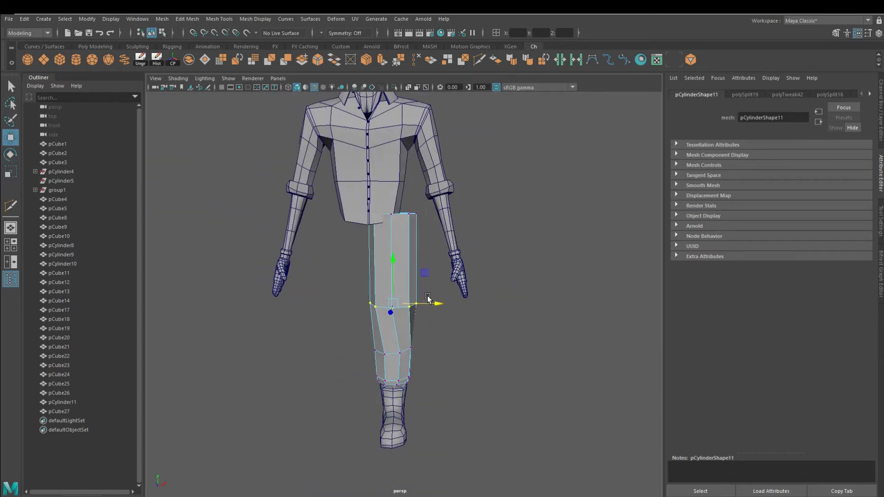
{"action": "scroll", "coordinate": [413, 190], "scroll_direction": "up", "scroll_amount": 4}
Rotate the top edge loop of the leg to angle it toward the hip
{"action": "key", "text": "e"}
{"action": "left_click_drag", "start_coordinate": [390, 225], "coordinate": [409, 208]}
{"action": "key", "text": "w"}
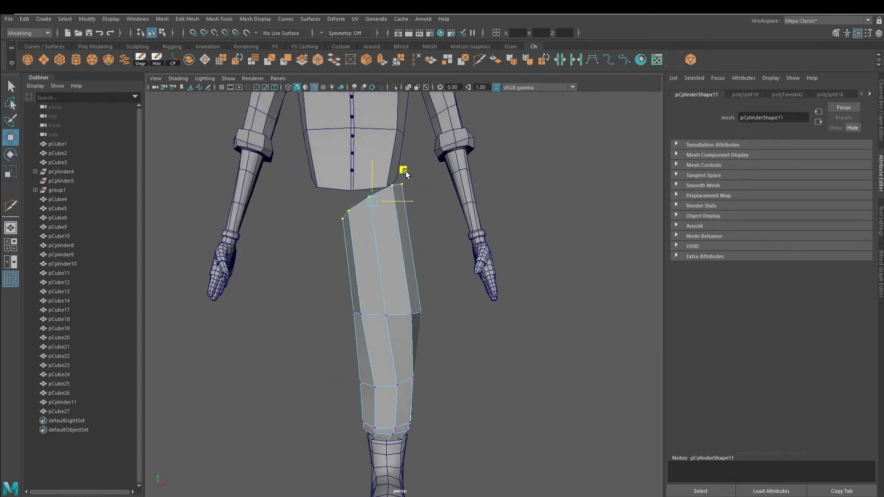
{"action": "scroll", "coordinate": [408, 272], "scroll_direction": "down", "scroll_amount": 4}
{"action": "scroll", "coordinate": [390, 224], "scroll_direction": "down", "scroll_amount": 3}
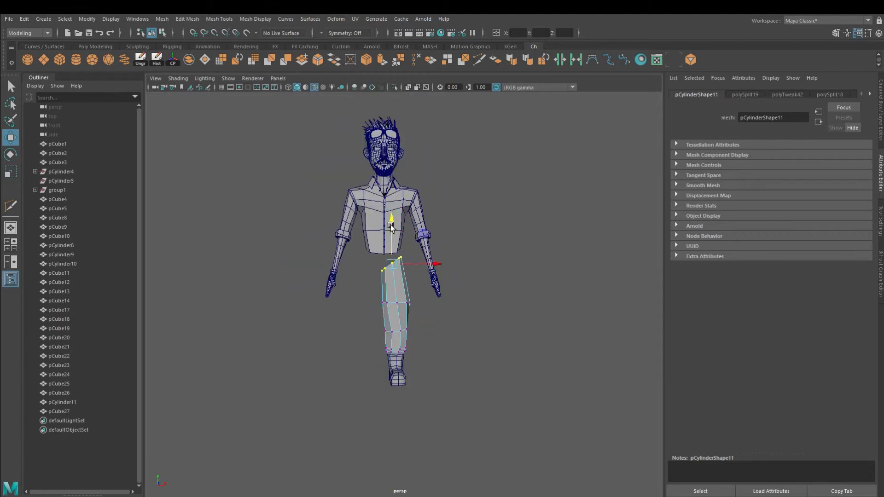
Delete the top cap face of the leg cylinder and adjust the leg's position
{"action": "left_click_drag", "start_coordinate": [411, 242], "coordinate": [347, 327], "text": "alt"}
{"action": "scroll", "coordinate": [348, 328], "scroll_direction": "up", "scroll_amount": 4}
{"action": "left_click", "coordinate": [434, 355]}
{"action": "right_click_drag", "start_coordinate": [386, 338], "coordinate": [435, 267]}
{"action": "left_click", "coordinate": [378, 333]}
{"action": "key", "text": "Delete"}
{"action": "left_click_drag", "start_coordinate": [410, 367], "coordinate": [465, 325], "text": "alt"}
{"action": "right_click_drag", "start_coordinate": [426, 322], "coordinate": [440, 303]}
{"action": "left_click_drag", "start_coordinate": [440, 304], "coordinate": [443, 347], "text": "alt"}
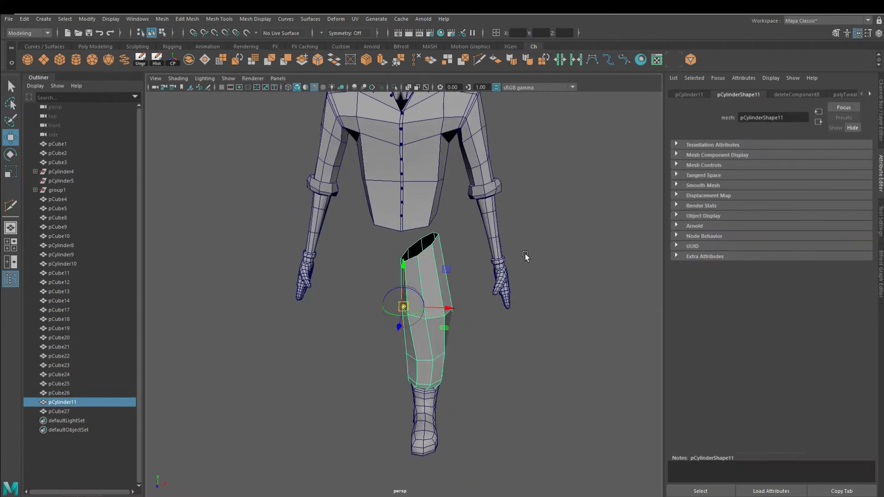
Duplicate the leg and mirror the copy to the character's other side
{"action": "key", "text": "ctrl+d"}
{"action": "right_click", "coordinate": [881, 83]}
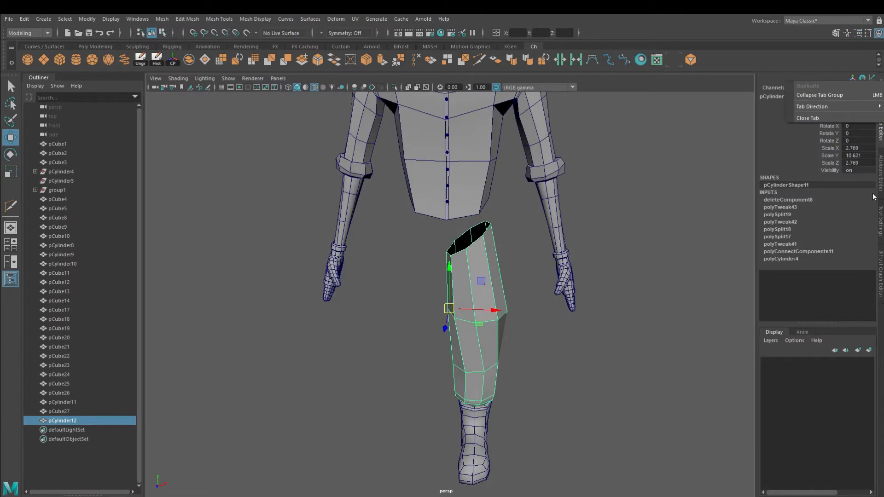
{"action": "key", "text": "Return"}
{"action": "left_click", "coordinate": [569, 350]}
{"action": "left_click_drag", "start_coordinate": [482, 320], "coordinate": [478, 267], "text": "alt"}
{"action": "left_click", "coordinate": [478, 304]}
{"action": "right_click_drag", "start_coordinate": [478, 304], "coordinate": [478, 273]}
{"action": "double_click", "coordinate": [489, 338]}
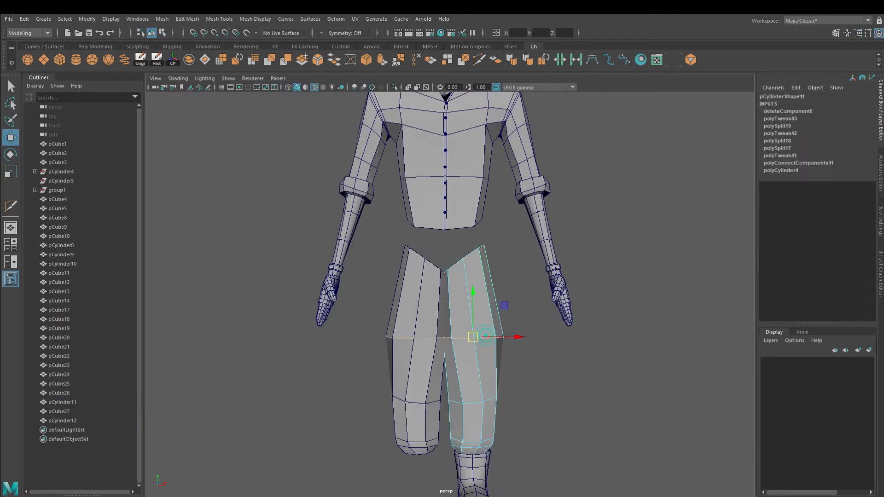
{"action": "left_click_drag", "start_coordinate": [509, 338], "coordinate": [535, 346], "text": "alt"}
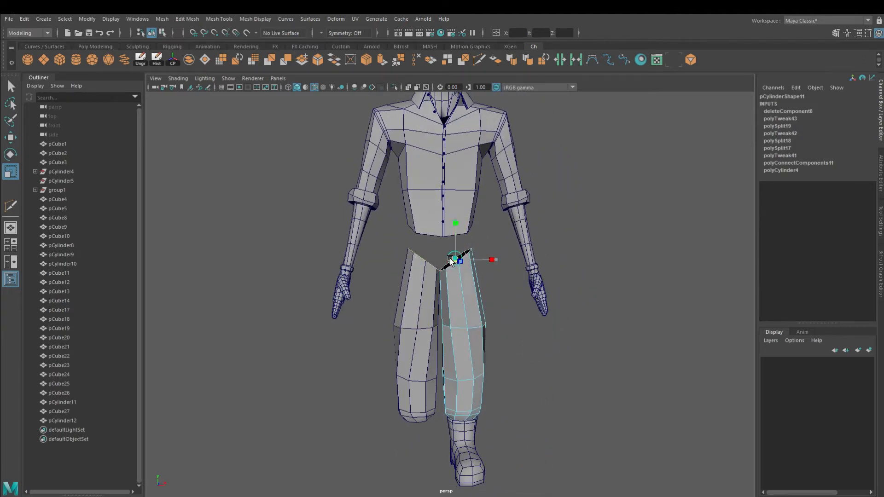
Move the two leg pieces into place beneath the shirt and select the boot
{"action": "left_click_drag", "start_coordinate": [460, 259], "coordinate": [489, 339], "text": "alt"}
{"action": "left_click", "coordinate": [12, 172]}
{"action": "left_click_drag", "start_coordinate": [598, 294], "coordinate": [442, 289], "text": "alt"}
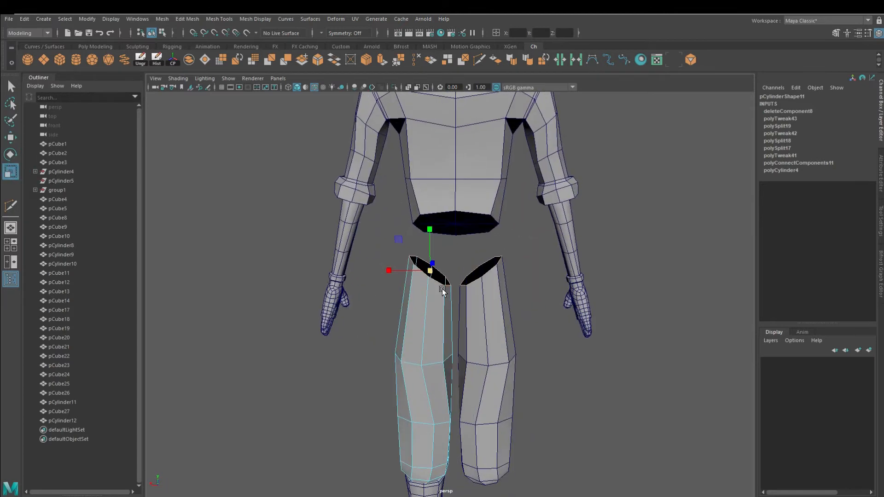
{"action": "left_click", "coordinate": [436, 325], "text": "ctrl"}
{"action": "key", "text": "w"}
{"action": "left_click_drag", "start_coordinate": [436, 325], "coordinate": [436, 346], "text": "alt"}
{"action": "right_click_drag", "start_coordinate": [435, 346], "coordinate": [380, 352], "text": "alt"}
{"action": "middle_click_drag", "start_coordinate": [380, 352], "coordinate": [400, 340], "text": "alt"}
{"action": "left_click_drag", "start_coordinate": [400, 340], "coordinate": [391, 317], "text": "alt"}
{"action": "right_click_drag", "start_coordinate": [391, 318], "coordinate": [444, 297], "text": "alt"}
{"action": "left_click_drag", "start_coordinate": [443, 297], "coordinate": [468, 314], "text": "alt"}
{"action": "left_click_drag", "start_coordinate": [397, 317], "coordinate": [526, 342], "text": "alt"}
{"action": "left_click_drag", "start_coordinate": [526, 342], "coordinate": [571, 203], "text": "alt"}
{"action": "left_click", "coordinate": [568, 195]}
{"action": "right_click_drag", "start_coordinate": [578, 219], "coordinate": [559, 375], "text": "alt"}
{"action": "left_click", "coordinate": [432, 407]}
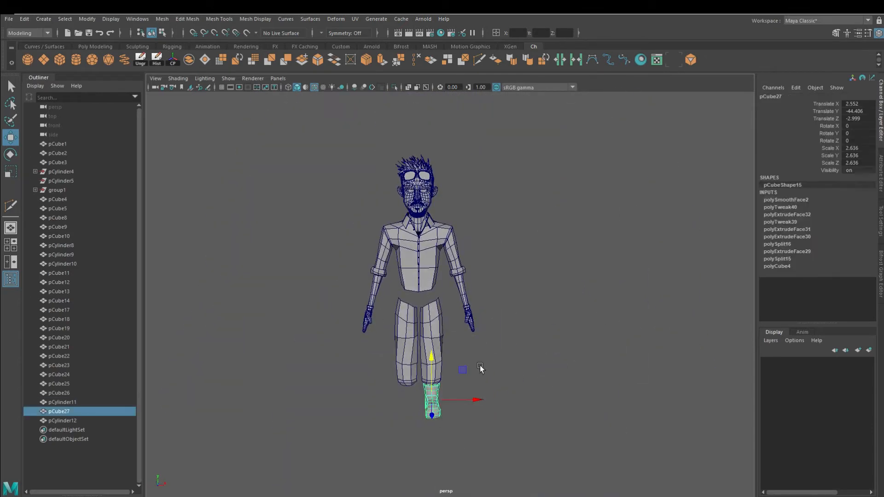
Duplicate the boot and move the copy beneath the other leg
{"action": "key", "text": "ctrl+d"}
{"action": "key", "text": "Return"}
{"action": "left_click", "coordinate": [518, 344]}
{"action": "right_click_drag", "start_coordinate": [518, 344], "coordinate": [538, 352], "text": "alt"}
{"action": "mouse_move", "coordinate": [396, 364]}
{"action": "left_mouse_down", "text": "alt"}
{"action": "mouse_move", "coordinate": [463, 368]}
{"action": "mouse_move", "coordinate": [398, 359]}
{"action": "left_mouse_up", "text": "alt"}
Create a polygon cylinder, move it down to the character's crotch and open its construction attributes
{"action": "key", "text": "ctrl+a"}
{"action": "left_click", "coordinate": [77, 61]}
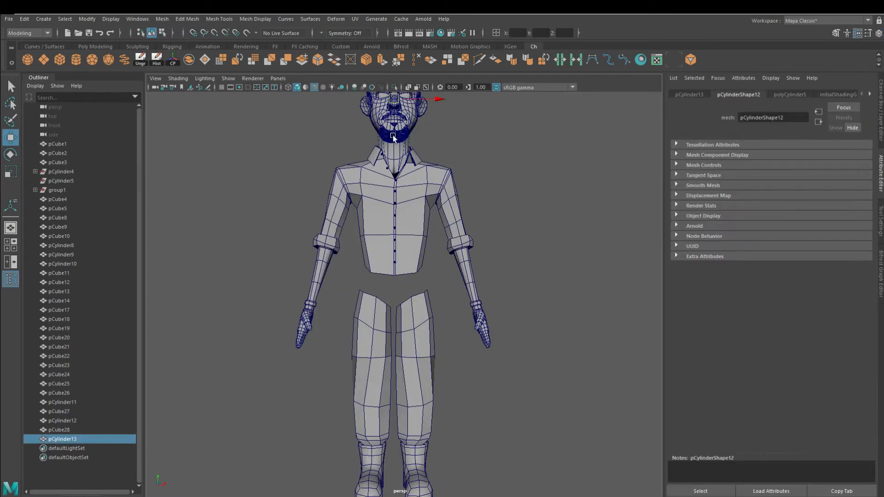
{"action": "middle_click_drag", "start_coordinate": [393, 138], "coordinate": [392, 215], "text": "alt"}
{"action": "left_click", "coordinate": [789, 94]}
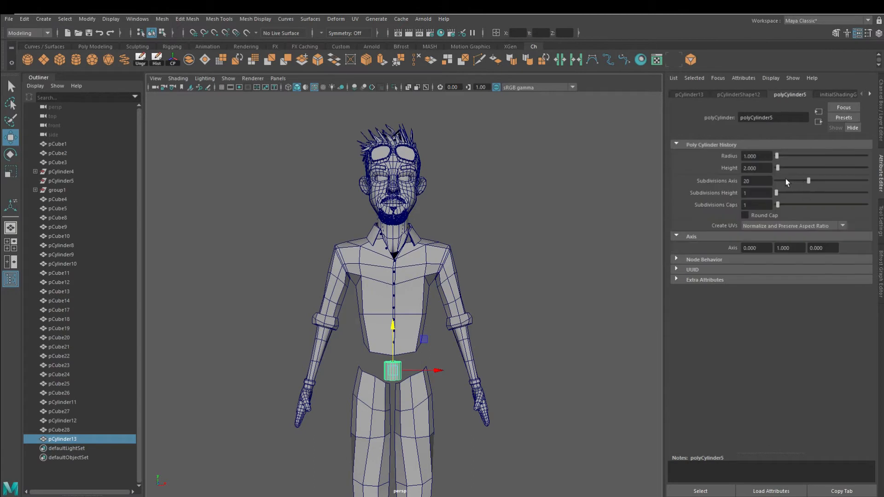
Scale and place the cylinder between the legs, pulling its front top vertex up to the shirt hem
{"action": "middle_click_drag", "start_coordinate": [433, 442], "coordinate": [439, 387], "text": "alt"}
{"action": "right_click_drag", "start_coordinate": [439, 386], "coordinate": [497, 423], "text": "alt"}
{"action": "left_click_drag", "start_coordinate": [405, 313], "coordinate": [299, 343], "text": "alt"}
{"action": "left_click_drag", "start_coordinate": [377, 262], "coordinate": [378, 247]}
{"action": "left_click_drag", "start_coordinate": [332, 258], "coordinate": [440, 278], "text": "alt"}
{"action": "right_click_drag", "start_coordinate": [442, 247], "coordinate": [436, 224]}
{"action": "right_click_drag", "start_coordinate": [481, 244], "coordinate": [397, 247]}
{"action": "left_click", "coordinate": [429, 252]}
{"action": "left_click_drag", "start_coordinate": [423, 317], "coordinate": [415, 214], "text": "alt"}
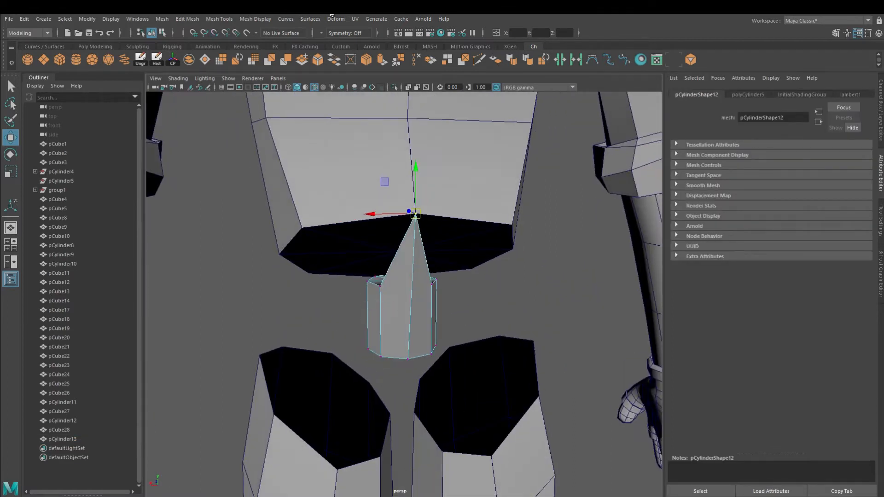
Turn on Object X symmetry and pull the cylinder's top vertices out to meet the shirt's lower edge
{"action": "left_click", "coordinate": [333, 48]}
{"action": "left_click_drag", "start_coordinate": [381, 289], "coordinate": [302, 228]}
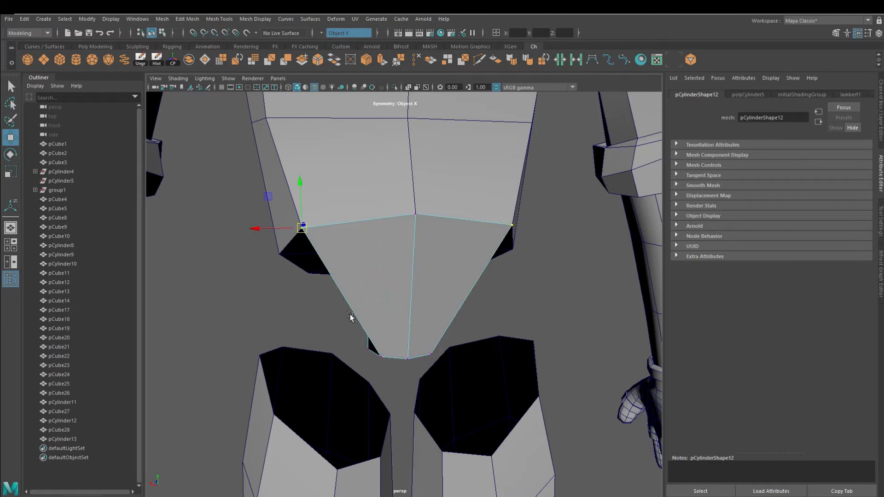
{"action": "left_click_drag", "start_coordinate": [351, 323], "coordinate": [409, 306], "text": "alt"}
{"action": "left_click_drag", "start_coordinate": [389, 275], "coordinate": [321, 232]}
{"action": "left_click_drag", "start_coordinate": [336, 315], "coordinate": [490, 229], "text": "alt"}
{"action": "left_click", "coordinate": [429, 271]}
{"action": "left_click_drag", "start_coordinate": [402, 271], "coordinate": [377, 246]}
{"action": "left_click_drag", "start_coordinate": [442, 322], "coordinate": [290, 330]}
Move the cylinder's lower vertices down and outward so the piece covers the tops of both legs
{"action": "left_click", "coordinate": [400, 354]}
{"action": "left_click_drag", "start_coordinate": [425, 396], "coordinate": [520, 416], "text": "alt"}
{"action": "left_click_drag", "start_coordinate": [417, 313], "coordinate": [497, 344]}
{"action": "left_click_drag", "start_coordinate": [501, 346], "coordinate": [472, 357], "text": "alt"}
{"action": "left_click", "coordinate": [401, 259]}
{"action": "left_click_drag", "start_coordinate": [404, 286], "coordinate": [414, 323], "text": "alt"}
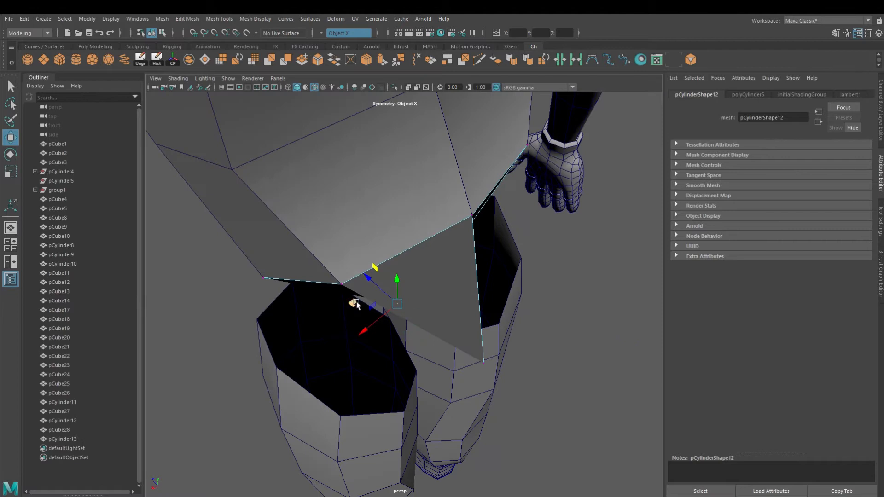
{"action": "left_click_drag", "start_coordinate": [354, 304], "coordinate": [351, 409]}
{"action": "left_click_drag", "start_coordinate": [401, 449], "coordinate": [408, 285], "text": "alt"}
{"action": "left_click_drag", "start_coordinate": [406, 237], "coordinate": [400, 281], "text": "alt"}
{"action": "left_click_drag", "start_coordinate": [411, 220], "coordinate": [412, 277]}
{"action": "scroll", "coordinate": [414, 299], "scroll_direction": "up", "scroll_amount": 5}
{"action": "left_click", "coordinate": [432, 344]}
{"action": "mouse_move", "coordinate": [429, 348]}
{"action": "left_mouse_down", "text": "alt"}
{"action": "mouse_move", "coordinate": [523, 355]}
{"action": "mouse_move", "coordinate": [421, 353]}
{"action": "mouse_move", "coordinate": [438, 388]}
{"action": "mouse_move", "coordinate": [533, 394]}
{"action": "mouse_move", "coordinate": [339, 391]}
{"action": "mouse_move", "coordinate": [248, 374]}
{"action": "mouse_move", "coordinate": [294, 297]}
{"action": "left_mouse_up", "text": "alt"}
{"action": "left_click_drag", "start_coordinate": [333, 368], "coordinate": [354, 345], "text": "alt"}
{"action": "left_click_drag", "start_coordinate": [384, 372], "coordinate": [372, 356], "text": "alt"}
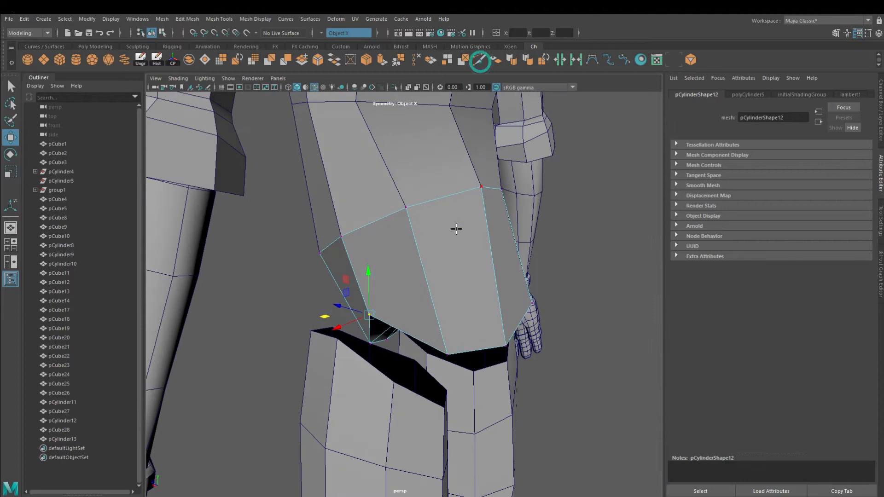
Cut a new edge into the side of the pelvis piece with Multi-Cut and adjust its vertices
{"action": "left_click", "coordinate": [428, 274], "text": "ctrl"}
{"action": "left_click", "coordinate": [489, 264]}
{"action": "left_click_drag", "start_coordinate": [485, 265], "coordinate": [446, 256], "text": "alt"}
{"action": "right_click_drag", "start_coordinate": [484, 291], "coordinate": [434, 240], "text": "alt"}
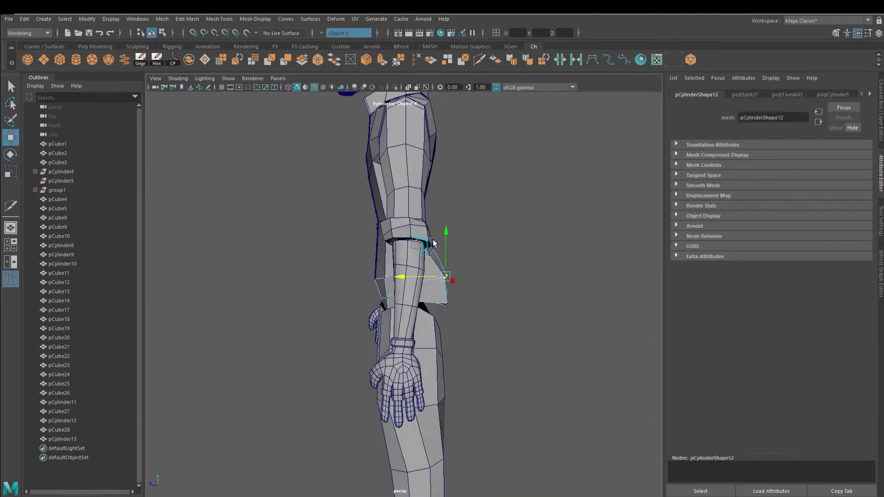
{"action": "left_click_drag", "start_coordinate": [434, 241], "coordinate": [391, 276], "text": "alt"}
{"action": "right_click_drag", "start_coordinate": [391, 276], "coordinate": [421, 338], "text": "alt"}
{"action": "left_click_drag", "start_coordinate": [421, 338], "coordinate": [465, 287], "text": "alt"}
{"action": "left_click", "coordinate": [470, 316]}
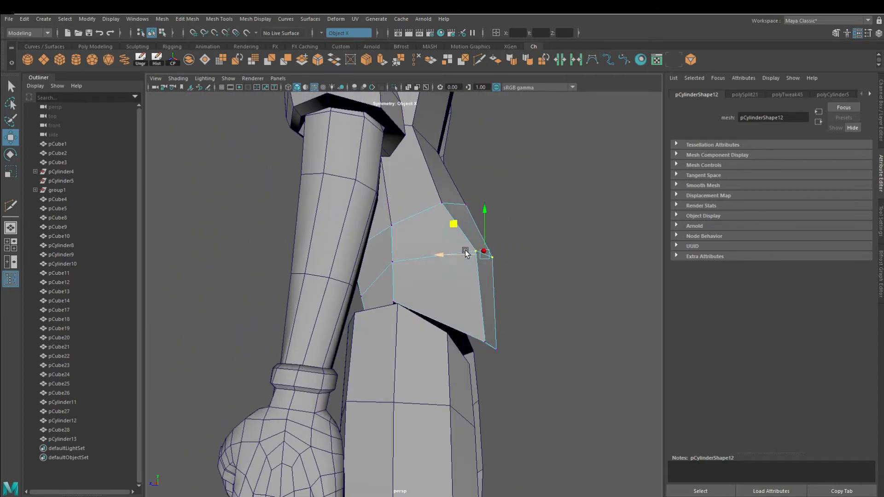
Reshape the pelvis piece's side vertices so it wraps around the hip
{"action": "left_click_drag", "start_coordinate": [442, 234], "coordinate": [448, 232]}
{"action": "left_click_drag", "start_coordinate": [533, 318], "coordinate": [522, 316], "text": "alt"}
{"action": "right_click_drag", "start_coordinate": [522, 316], "coordinate": [307, 266], "text": "alt"}
{"action": "left_click_drag", "start_coordinate": [461, 373], "coordinate": [297, 362], "text": "alt"}
{"action": "right_click_drag", "start_coordinate": [298, 362], "coordinate": [363, 312], "text": "alt"}
{"action": "left_click_drag", "start_coordinate": [363, 312], "coordinate": [496, 295]}
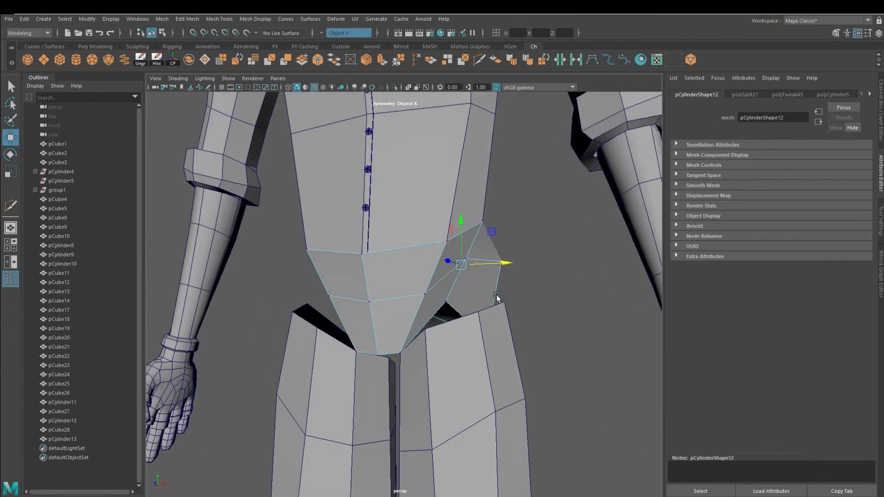
{"action": "right_click_drag", "start_coordinate": [496, 295], "coordinate": [388, 378], "text": "alt"}
{"action": "left_click_drag", "start_coordinate": [388, 378], "coordinate": [333, 370], "text": "alt"}
{"action": "right_click_drag", "start_coordinate": [332, 369], "coordinate": [395, 395], "text": "alt"}
{"action": "mouse_move", "coordinate": [395, 395]}
{"action": "left_mouse_down", "text": "alt"}
{"action": "mouse_move", "coordinate": [343, 376]}
{"action": "mouse_move", "coordinate": [388, 399]}
{"action": "left_mouse_up", "text": "alt"}
{"action": "left_click", "coordinate": [389, 399]}
Extrude the leg's top edge and move the new edge up toward the pelvis piece
{"action": "right_click_drag", "start_coordinate": [388, 247], "coordinate": [396, 197]}
{"action": "left_click", "coordinate": [381, 60]}
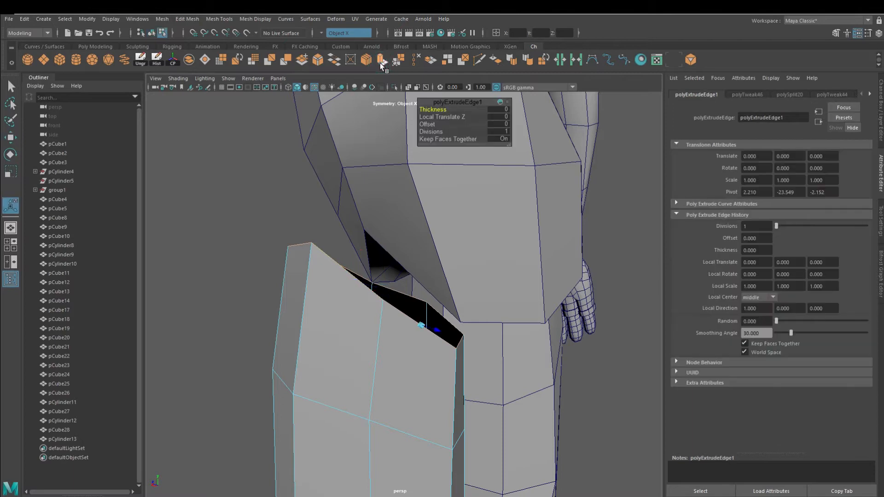
{"action": "key", "text": "w"}
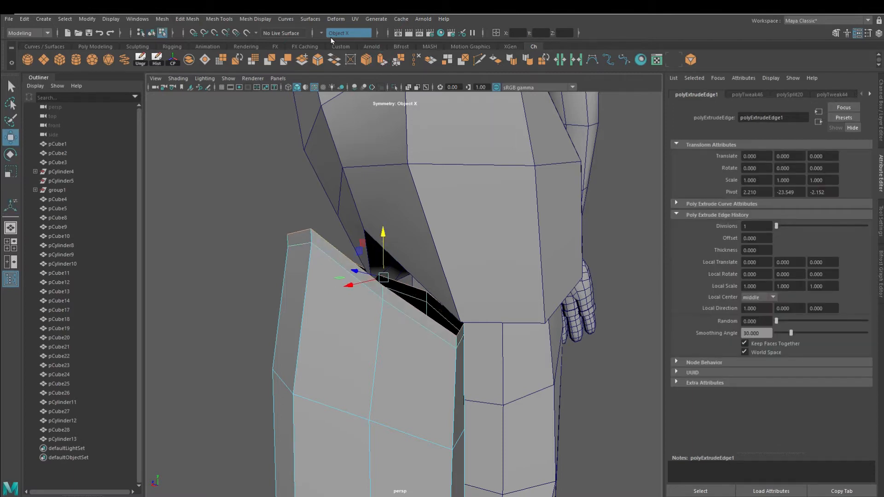
{"action": "left_click_drag", "start_coordinate": [286, 286], "coordinate": [407, 305], "text": "alt"}
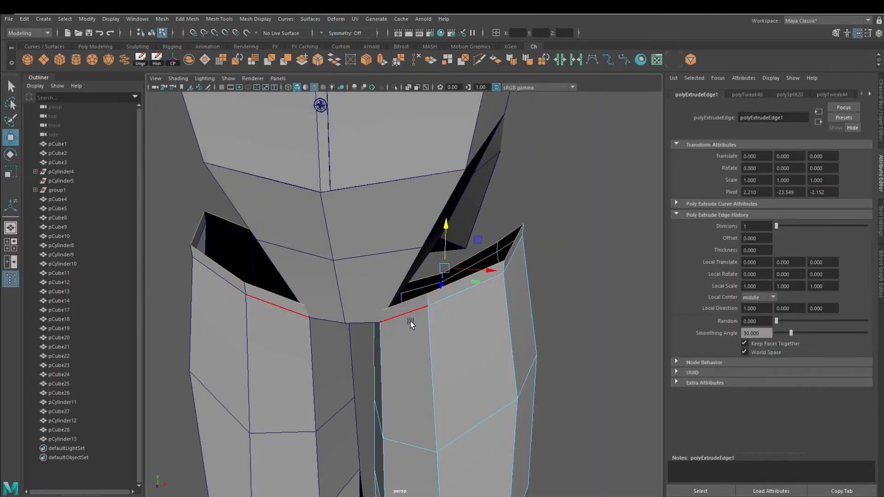
Move the extruded leg vertices up to sit under the pelvis piece's lower edge
{"action": "right_click_drag", "start_coordinate": [410, 322], "coordinate": [425, 339], "text": "alt"}
{"action": "right_click", "coordinate": [407, 304]}
{"action": "left_click_drag", "start_coordinate": [425, 340], "coordinate": [398, 307], "text": "alt"}
{"action": "left_click", "coordinate": [407, 304]}
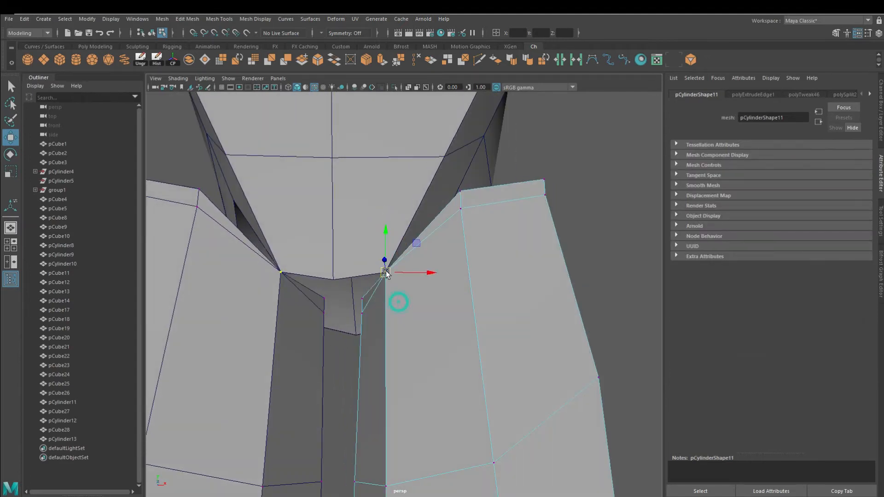
{"action": "left_click_drag", "start_coordinate": [384, 295], "coordinate": [355, 264], "text": "alt"}
{"action": "left_click", "coordinate": [342, 225]}
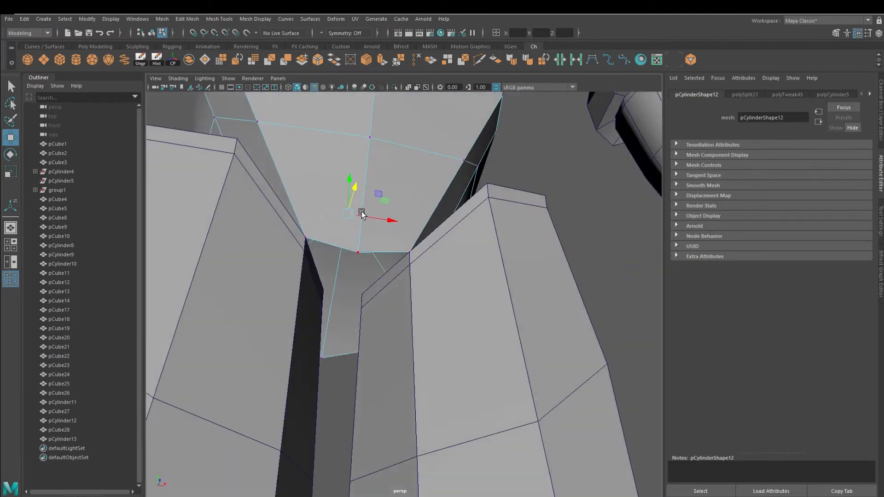
{"action": "left_click_drag", "start_coordinate": [363, 205], "coordinate": [340, 163], "text": "alt"}
{"action": "left_click_drag", "start_coordinate": [344, 290], "coordinate": [339, 247], "text": "alt"}
{"action": "right_click_drag", "start_coordinate": [339, 246], "coordinate": [337, 205]}
{"action": "left_click", "coordinate": [323, 294]}
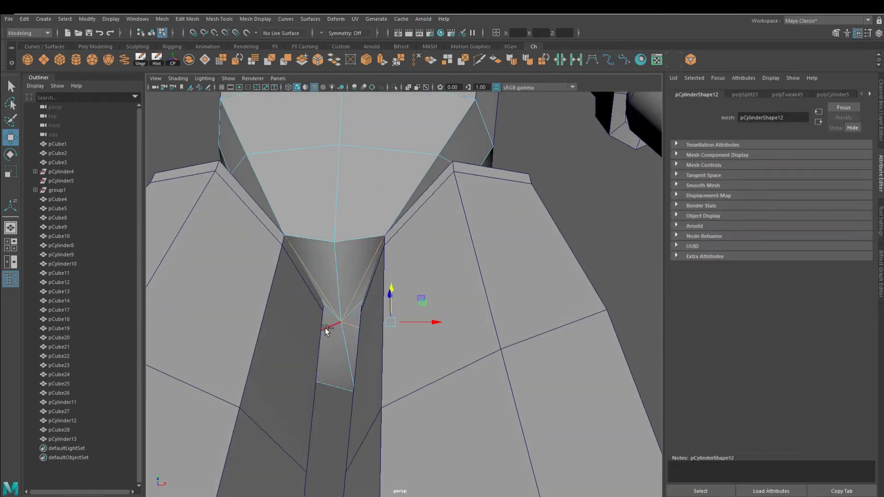
Adjust the crotch vertices of the pelvis piece and inner leg to close the gap between them
{"action": "left_click", "coordinate": [325, 327]}
{"action": "left_click_drag", "start_coordinate": [413, 313], "coordinate": [420, 296], "text": "alt"}
{"action": "right_click_drag", "start_coordinate": [420, 297], "coordinate": [420, 260]}
{"action": "left_click_drag", "start_coordinate": [422, 298], "coordinate": [368, 377], "text": "alt"}
{"action": "right_click_drag", "start_coordinate": [368, 378], "coordinate": [330, 378]}
{"action": "left_click", "coordinate": [320, 372]}
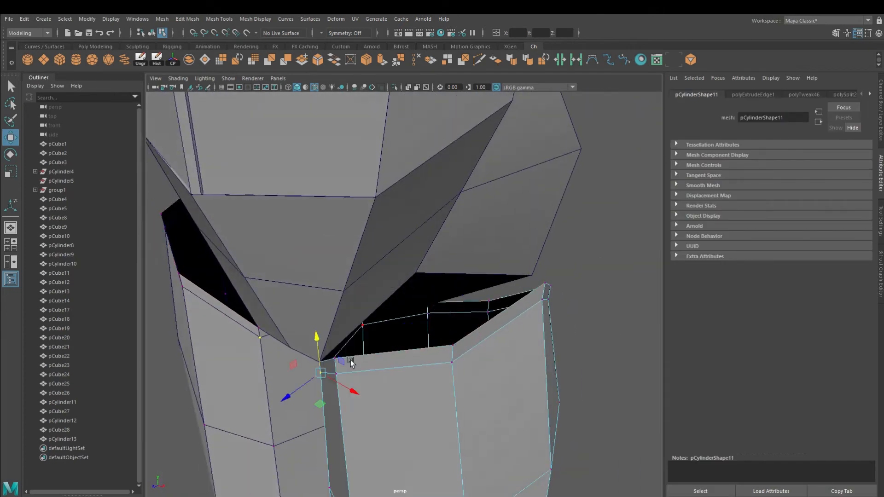
{"action": "left_click_drag", "start_coordinate": [345, 359], "coordinate": [386, 318], "text": "alt"}
{"action": "right_click_drag", "start_coordinate": [426, 198], "coordinate": [369, 192]}
{"action": "left_click", "coordinate": [453, 184]}
{"action": "left_click_drag", "start_coordinate": [464, 203], "coordinate": [504, 230], "text": "alt"}
{"action": "mouse_move", "coordinate": [501, 245]}
{"action": "left_mouse_down"}
{"action": "mouse_move", "coordinate": [479, 218]}
{"action": "mouse_move", "coordinate": [517, 243]}
{"action": "left_mouse_up"}
Re-enable symmetry and move the inner vertices where the leg meets the crotch
{"action": "left_click", "coordinate": [321, 33]}
{"action": "left_click", "coordinate": [343, 50]}
{"action": "left_click_drag", "start_coordinate": [426, 257], "coordinate": [437, 299], "text": "alt"}
{"action": "left_click_drag", "start_coordinate": [440, 359], "coordinate": [424, 317]}
{"action": "right_click_drag", "start_coordinate": [424, 347], "coordinate": [384, 347]}
{"action": "left_click", "coordinate": [385, 299]}
{"action": "scroll", "coordinate": [393, 281], "scroll_direction": "up", "scroll_amount": 3}
{"action": "left_click_drag", "start_coordinate": [401, 299], "coordinate": [312, 330]}
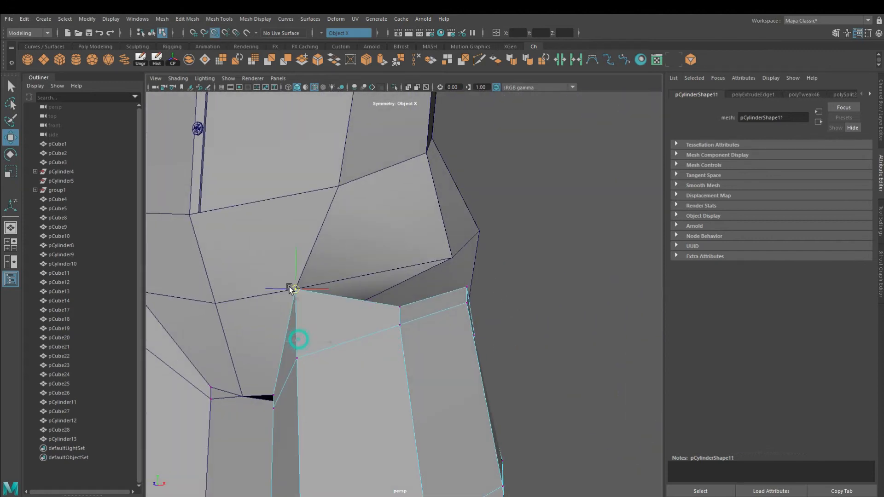
Cut a new edge line across the front of the pelvis piece with the Multi-Cut tool
{"action": "left_click_drag", "start_coordinate": [397, 304], "coordinate": [444, 414], "text": "alt"}
{"action": "left_click_drag", "start_coordinate": [417, 373], "coordinate": [416, 216], "text": "alt"}
{"action": "left_click_drag", "start_coordinate": [526, 412], "coordinate": [446, 379], "text": "alt"}
{"action": "mouse_move", "coordinate": [335, 300]}
{"action": "left_mouse_down", "text": "alt"}
{"action": "mouse_move", "coordinate": [553, 355]}
{"action": "mouse_move", "coordinate": [406, 322]}
{"action": "mouse_move", "coordinate": [429, 326]}
{"action": "left_mouse_up", "text": "alt"}
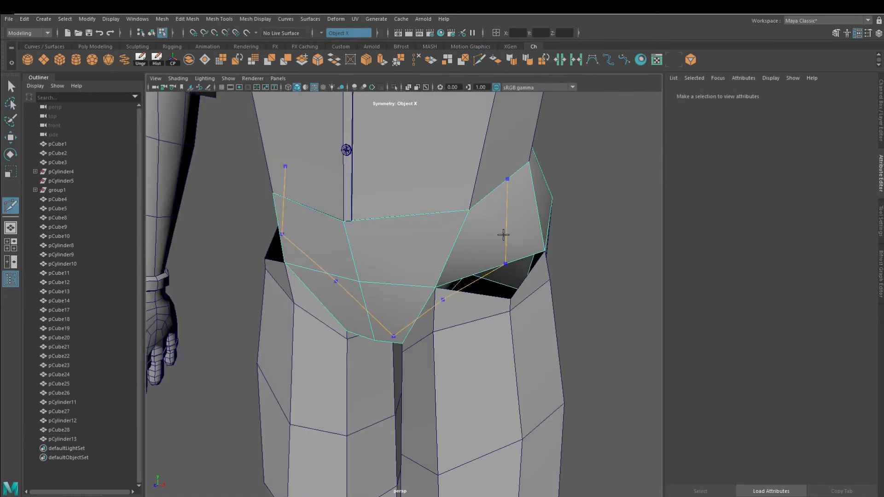
{"action": "key", "text": "Return"}
Point-snap the pelvis piece's lower vertices onto the tops of the legs
{"action": "left_click_drag", "start_coordinate": [494, 243], "coordinate": [529, 408], "text": "alt"}
{"action": "left_click", "coordinate": [455, 270]}
{"action": "left_click_drag", "start_coordinate": [455, 269], "coordinate": [409, 313], "text": "alt"}
{"action": "left_click", "coordinate": [579, 374]}
{"action": "left_click", "coordinate": [408, 347]}
{"action": "key", "text": "v"}
{"action": "left_click_drag", "start_coordinate": [488, 338], "coordinate": [397, 309], "text": "alt"}
{"action": "right_click_drag", "start_coordinate": [371, 246], "coordinate": [326, 247]}
{"action": "left_click_drag", "start_coordinate": [376, 302], "coordinate": [443, 316], "text": "alt"}
{"action": "left_click", "coordinate": [427, 311]}
Refine the crotch vertices of the pelvis piece so it flows into the inner legs
{"action": "left_click_drag", "start_coordinate": [428, 273], "coordinate": [363, 333]}
{"action": "right_click_drag", "start_coordinate": [363, 333], "coordinate": [339, 291], "text": "alt"}
{"action": "left_click_drag", "start_coordinate": [310, 278], "coordinate": [379, 273], "text": "alt"}
{"action": "right_click_drag", "start_coordinate": [379, 272], "coordinate": [442, 257], "text": "alt"}
{"action": "left_click_drag", "start_coordinate": [442, 257], "coordinate": [423, 212], "text": "alt"}
{"action": "right_click_drag", "start_coordinate": [423, 212], "coordinate": [387, 209]}
{"action": "left_click_drag", "start_coordinate": [387, 210], "coordinate": [428, 318], "text": "alt"}
{"action": "right_click_drag", "start_coordinate": [432, 180], "coordinate": [446, 133]}
{"action": "left_click_drag", "start_coordinate": [341, 234], "coordinate": [378, 257], "text": "alt"}
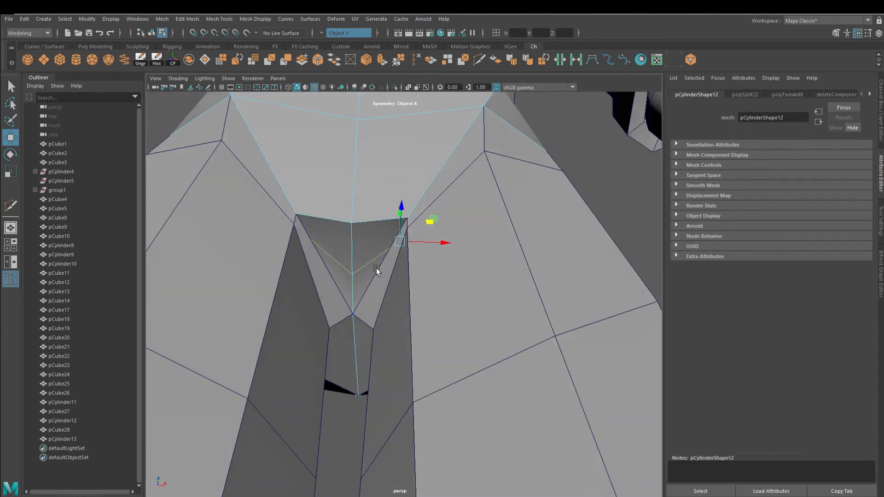
Isolate the pelvis piece to adjust its crotch vertex, then show the whole character again
{"action": "left_click", "coordinate": [396, 88]}
{"action": "left_click", "coordinate": [415, 224]}
{"action": "left_click_drag", "start_coordinate": [420, 210], "coordinate": [463, 244], "text": "alt"}
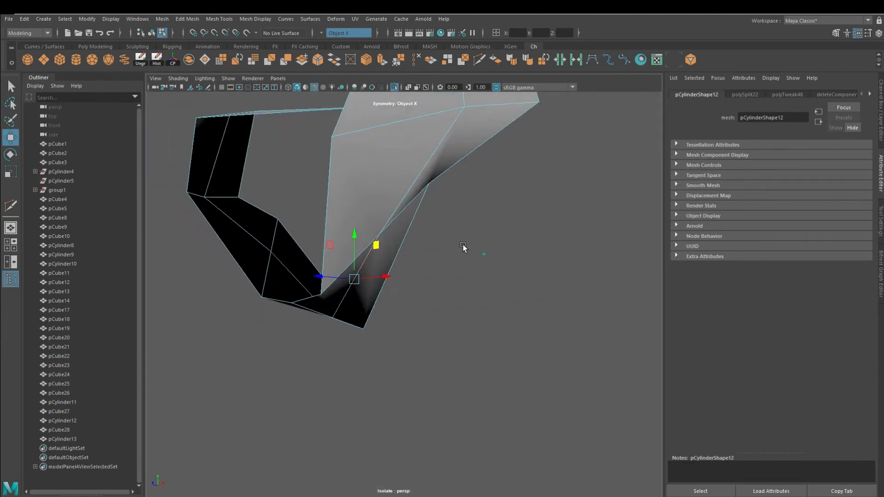
{"action": "left_click_drag", "start_coordinate": [506, 267], "coordinate": [488, 277], "text": "alt"}
{"action": "left_click", "coordinate": [394, 87]}
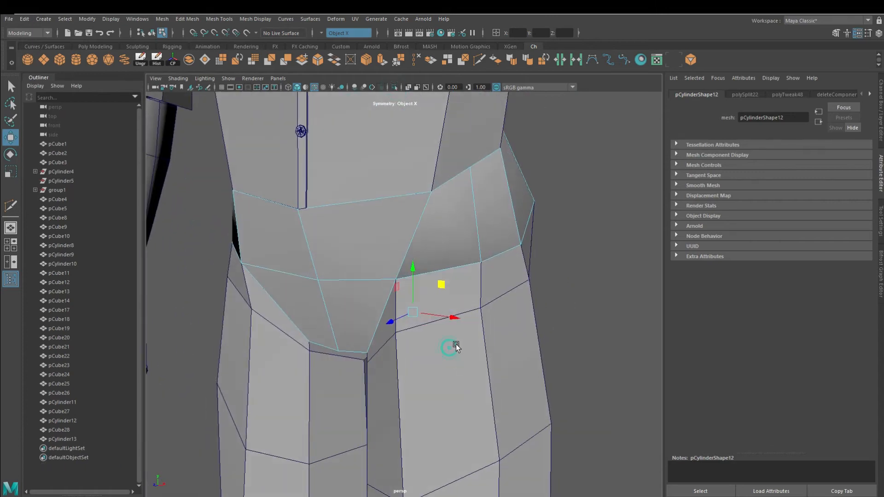
Isolate the pelvis piece and delete its unneeded top and inner faces
{"action": "left_click", "coordinate": [419, 60]}
{"action": "left_click_drag", "start_coordinate": [495, 355], "coordinate": [547, 330], "text": "alt"}
{"action": "right_click_drag", "start_coordinate": [454, 193], "coordinate": [485, 180]}
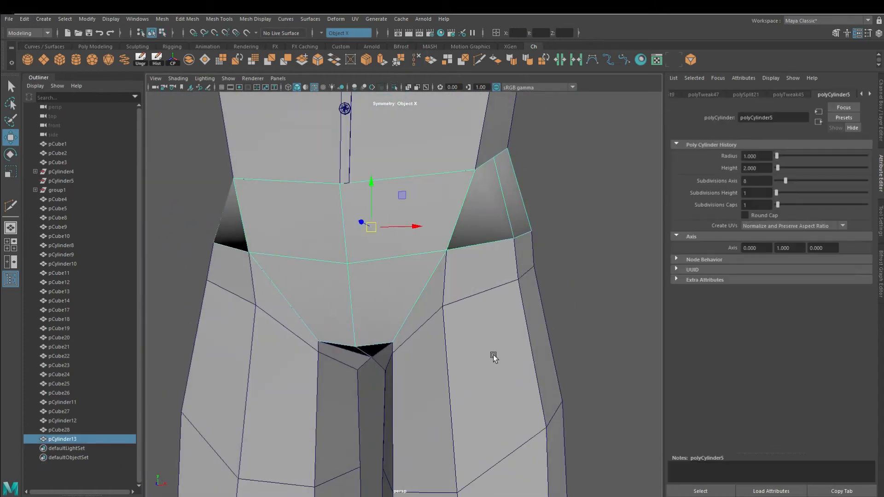
{"action": "left_click", "coordinate": [394, 87]}
{"action": "left_click_drag", "start_coordinate": [406, 207], "coordinate": [408, 258], "text": "alt"}
{"action": "right_click_drag", "start_coordinate": [408, 247], "coordinate": [477, 276]}
{"action": "left_click_drag", "start_coordinate": [365, 335], "coordinate": [368, 272], "text": "alt"}
{"action": "right_click_drag", "start_coordinate": [409, 247], "coordinate": [412, 278]}
{"action": "left_click_drag", "start_coordinate": [369, 300], "coordinate": [482, 316], "text": "alt"}
{"action": "left_click", "coordinate": [359, 313]}
{"action": "key", "text": "Delete"}
{"action": "key", "text": "ctrl+z"}
{"action": "left_click_drag", "start_coordinate": [300, 297], "coordinate": [377, 314], "text": "alt"}
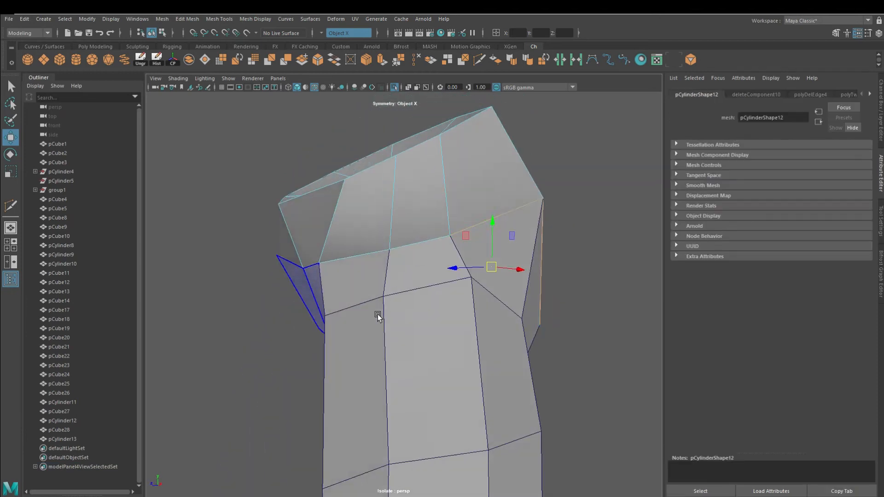
{"action": "key", "text": "Delete"}
Delete the faces where the pelvis piece overlaps the leg
{"action": "left_click_drag", "start_coordinate": [394, 357], "coordinate": [411, 301], "text": "alt"}
{"action": "scroll", "coordinate": [412, 300], "scroll_direction": "up", "scroll_amount": 2}
{"action": "left_click_drag", "start_coordinate": [238, 214], "coordinate": [428, 331]}
{"action": "key", "text": "Delete"}
Exit isolation and adjust the remaining pelvis vertices against the legs
{"action": "right_click_drag", "start_coordinate": [435, 206], "coordinate": [460, 184]}
{"action": "left_click", "coordinate": [422, 301], "text": "shift"}
{"action": "left_click_drag", "start_coordinate": [421, 301], "coordinate": [377, 350], "text": "alt"}
{"action": "right_click_drag", "start_coordinate": [377, 350], "coordinate": [309, 276], "text": "alt"}
{"action": "left_click", "coordinate": [395, 87]}
{"action": "left_click_drag", "start_coordinate": [400, 295], "coordinate": [437, 334], "text": "alt"}
{"action": "right_click_drag", "start_coordinate": [438, 333], "coordinate": [469, 396], "text": "alt"}
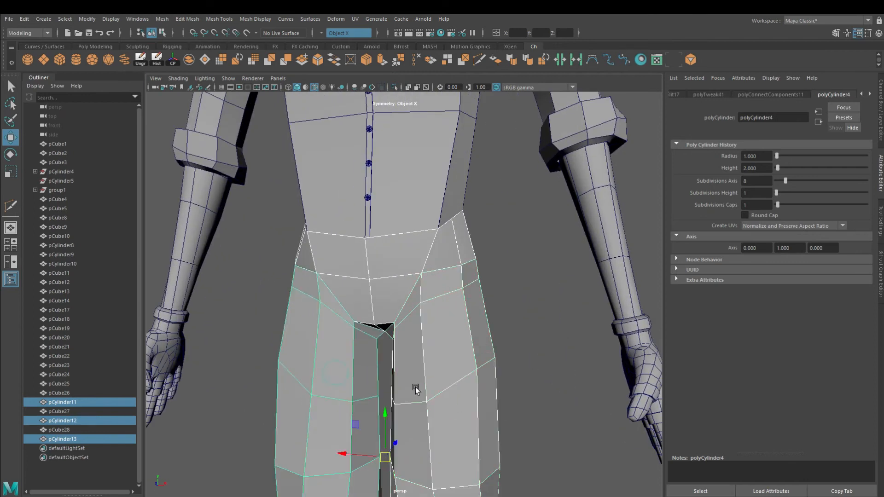
Combine both legs and the pelvis piece into one mesh and delete its history
{"action": "left_click_drag", "start_coordinate": [415, 386], "coordinate": [479, 442], "text": "alt"}
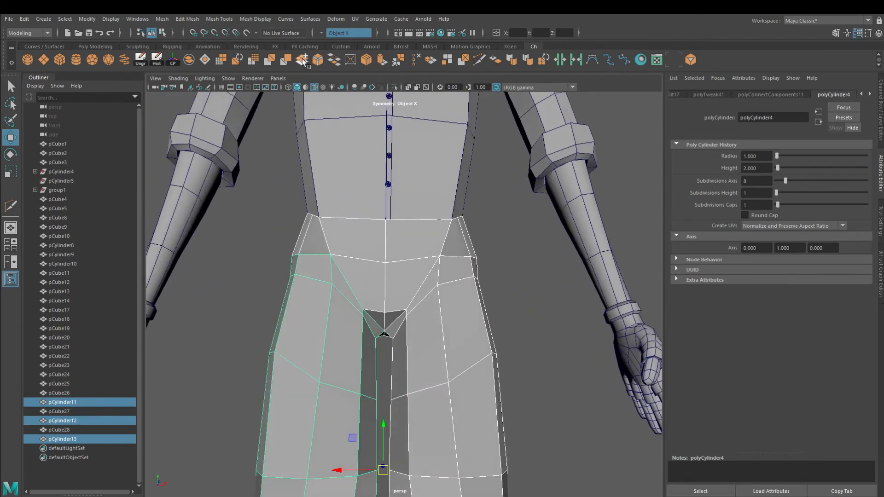
{"action": "left_click", "coordinate": [186, 61]}
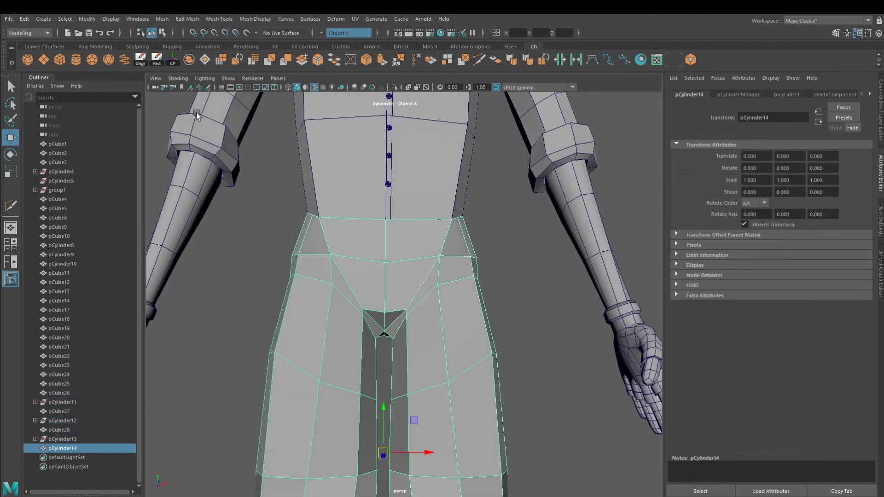
{"action": "left_click", "coordinate": [157, 62]}
{"action": "left_click_drag", "start_coordinate": [543, 408], "coordinate": [368, 137], "text": "alt"}
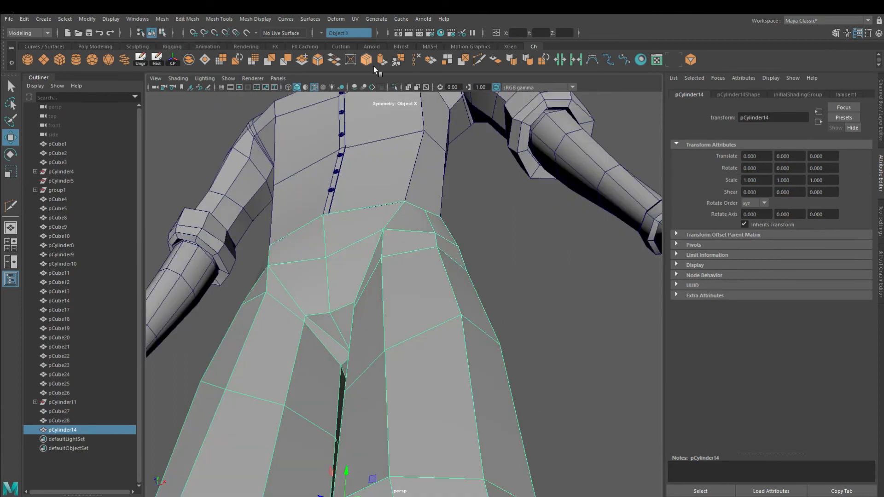
Select and move the vertices along the seam between the pelvis piece and the legs to line them up
{"action": "left_click", "coordinate": [399, 60]}
{"action": "left_click_drag", "start_coordinate": [359, 198], "coordinate": [410, 329], "text": "alt"}
{"action": "left_click", "coordinate": [417, 313]}
{"action": "right_click_drag", "start_coordinate": [438, 246], "coordinate": [434, 276]}
{"action": "left_click", "coordinate": [459, 253]}
{"action": "key", "text": "w"}
{"action": "left_click_drag", "start_coordinate": [458, 255], "coordinate": [414, 264], "text": "alt"}
{"action": "left_click_drag", "start_coordinate": [434, 233], "coordinate": [486, 299]}
{"action": "right_click_drag", "start_coordinate": [487, 297], "coordinate": [488, 273]}
{"action": "left_click", "coordinate": [489, 272]}
{"action": "left_click_drag", "start_coordinate": [489, 272], "coordinate": [470, 276], "text": "alt"}
{"action": "left_click_drag", "start_coordinate": [463, 249], "coordinate": [378, 307]}
{"action": "left_click_drag", "start_coordinate": [393, 265], "coordinate": [357, 272], "text": "alt"}
{"action": "left_click_drag", "start_coordinate": [344, 304], "coordinate": [361, 339]}
{"action": "right_click_drag", "start_coordinate": [371, 336], "coordinate": [350, 335]}
{"action": "left_click_drag", "start_coordinate": [360, 333], "coordinate": [338, 283]}
{"action": "left_click_drag", "start_coordinate": [326, 307], "coordinate": [339, 298]}
{"action": "left_click_drag", "start_coordinate": [338, 299], "coordinate": [455, 271], "text": "alt"}
{"action": "right_click_drag", "start_coordinate": [455, 272], "coordinate": [479, 251]}
Tweak the remaining vertices around the crotch and waist so the pelvis blends into the legs
{"action": "scroll", "coordinate": [470, 304], "scroll_direction": "down", "scroll_amount": 8}
{"action": "left_click", "coordinate": [475, 348]}
{"action": "left_click_drag", "start_coordinate": [475, 348], "coordinate": [557, 320], "text": "alt"}
{"action": "scroll", "coordinate": [488, 294], "scroll_direction": "up", "scroll_amount": 8}
{"action": "left_click", "coordinate": [444, 258]}
{"action": "right_click_drag", "start_coordinate": [445, 246], "coordinate": [447, 223]}
{"action": "double_click", "coordinate": [437, 276]}
{"action": "mouse_move", "coordinate": [437, 276]}
{"action": "left_mouse_down", "text": "alt"}
{"action": "mouse_move", "coordinate": [368, 286]}
{"action": "mouse_move", "coordinate": [437, 271]}
{"action": "left_mouse_up", "text": "alt"}
{"action": "left_click_drag", "start_coordinate": [446, 243], "coordinate": [446, 238]}
{"action": "scroll", "coordinate": [536, 345], "scroll_direction": "down", "scroll_amount": 5}
{"action": "left_click_drag", "start_coordinate": [546, 347], "coordinate": [515, 354], "text": "alt"}
{"action": "right_click_drag", "start_coordinate": [516, 352], "coordinate": [542, 325]}
{"action": "scroll", "coordinate": [497, 336], "scroll_direction": "up", "scroll_amount": 4}
{"action": "right_click_drag", "start_coordinate": [438, 347], "coordinate": [438, 382]}
{"action": "scroll", "coordinate": [441, 331], "scroll_direction": "up", "scroll_amount": 1}
{"action": "left_click", "coordinate": [464, 302]}
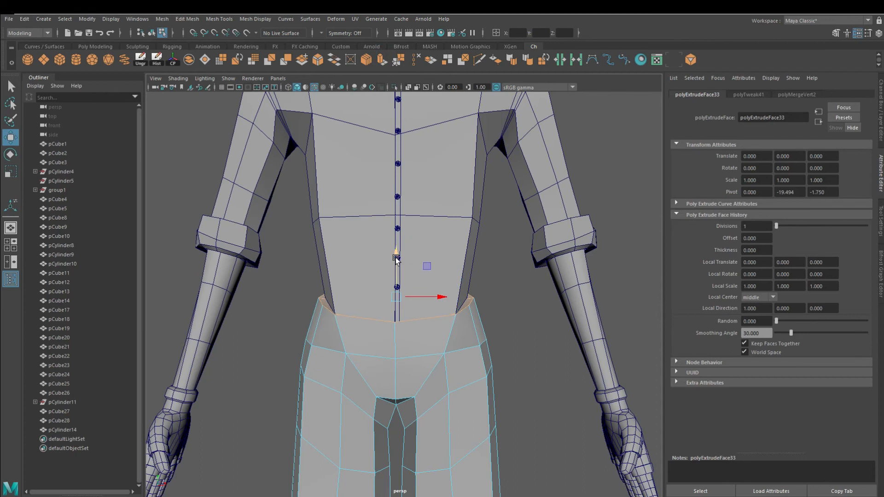
{"action": "left_click_drag", "start_coordinate": [399, 246], "coordinate": [400, 301], "text": "alt"}
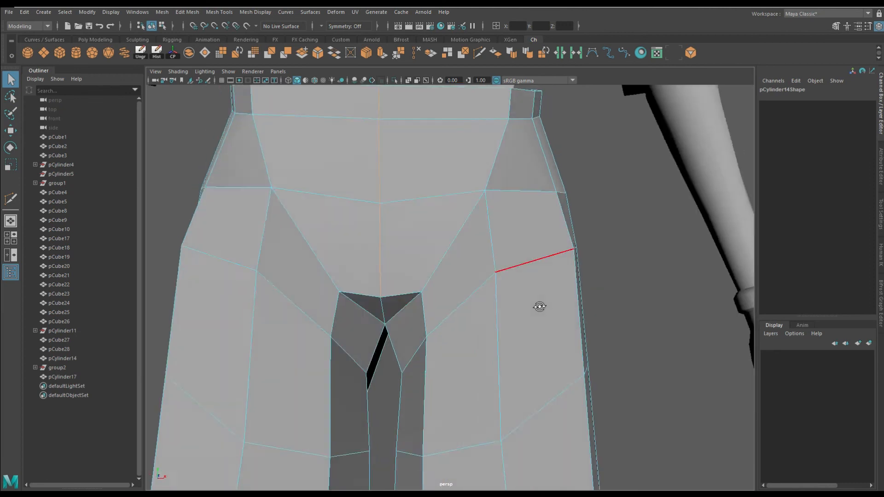
Extrude the centre front faces of the pelvis and pull them down toward the crotch
{"action": "left_click_drag", "start_coordinate": [540, 306], "coordinate": [544, 341], "text": "alt"}
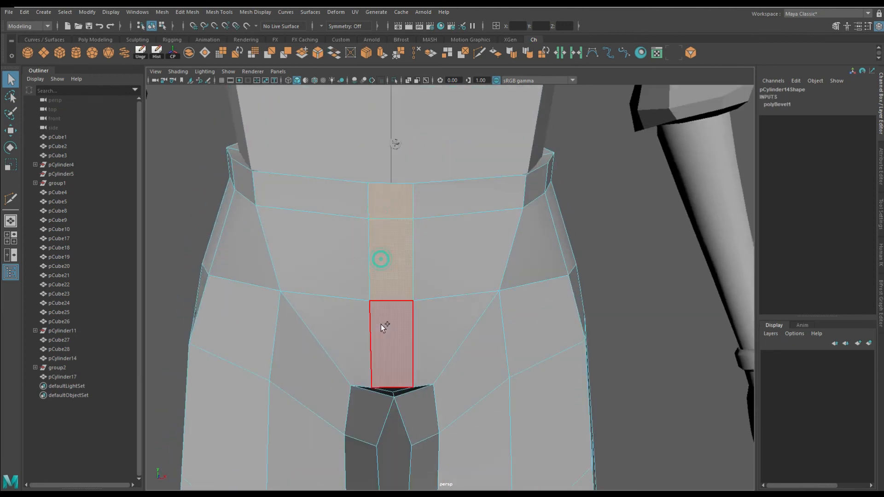
{"action": "left_click", "coordinate": [381, 55]}
{"action": "left_click_drag", "start_coordinate": [437, 323], "coordinate": [538, 332], "text": "alt"}
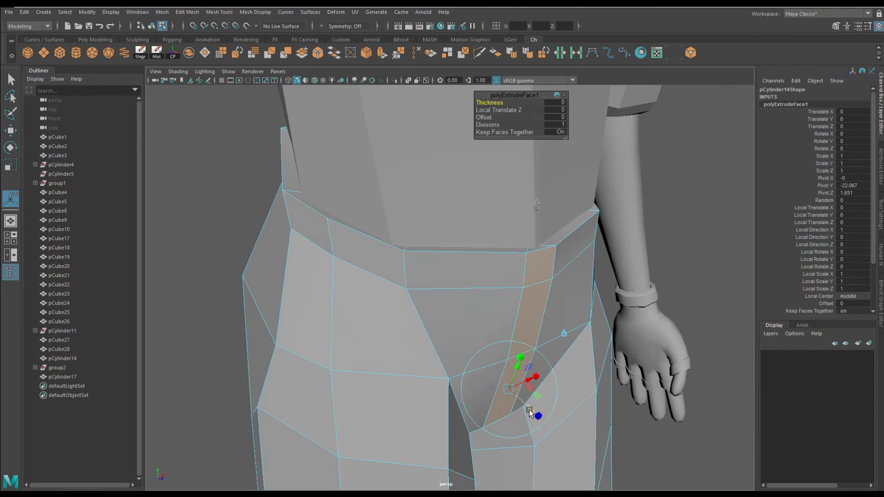
{"action": "left_click_drag", "start_coordinate": [529, 410], "coordinate": [459, 404], "text": "alt"}
{"action": "key", "text": "q"}
{"action": "left_click", "coordinate": [351, 197]}
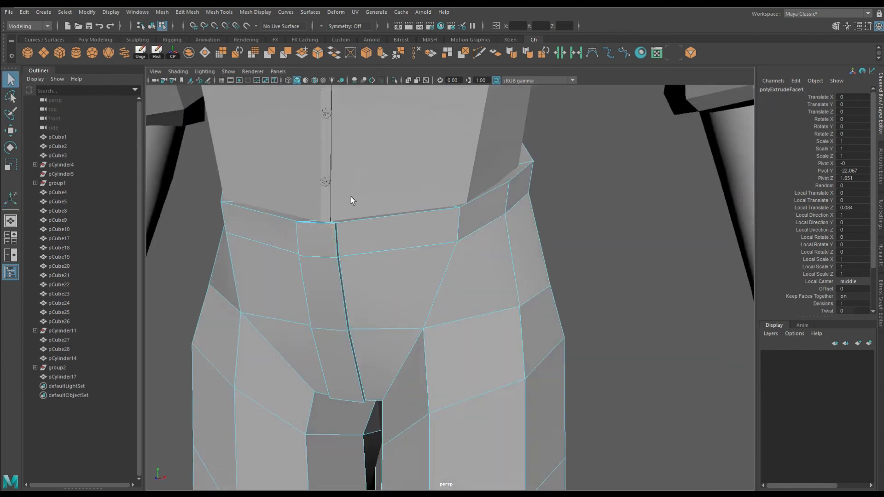
Select the edge loop running down the pelvis front and delete it
{"action": "left_click_drag", "start_coordinate": [329, 240], "coordinate": [391, 248], "text": "alt"}
{"action": "double_click", "coordinate": [350, 243]}
{"action": "left_click", "coordinate": [416, 53]}
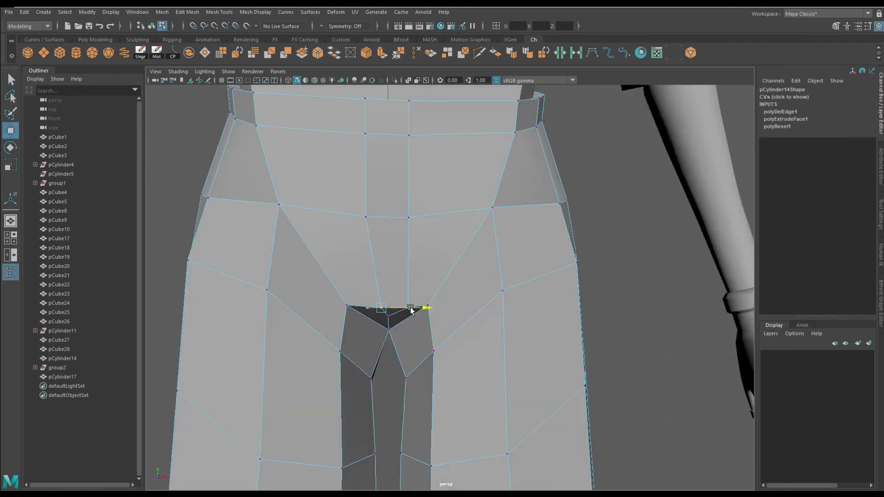
Move the crotch vertex to the centre and merge the overlapping vertices at the crotch
{"action": "left_click_drag", "start_coordinate": [419, 307], "coordinate": [386, 297], "text": "alt"}
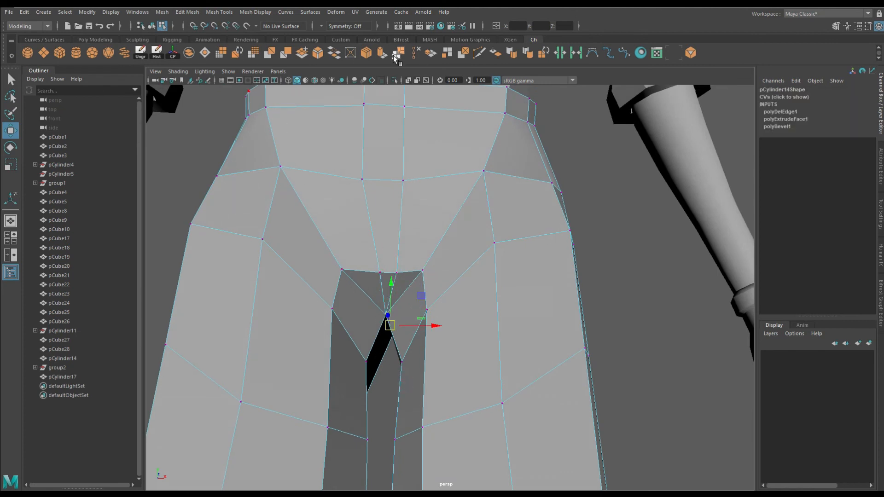
{"action": "left_click_drag", "start_coordinate": [442, 212], "coordinate": [500, 320], "text": "alt"}
{"action": "right_click_drag", "start_coordinate": [483, 240], "coordinate": [567, 194]}
{"action": "key", "text": "q"}
{"action": "scroll", "coordinate": [530, 329], "scroll_direction": "down", "scroll_amount": 5}
{"action": "left_click", "coordinate": [530, 328]}
{"action": "left_click_drag", "start_coordinate": [530, 327], "coordinate": [498, 316], "text": "alt"}
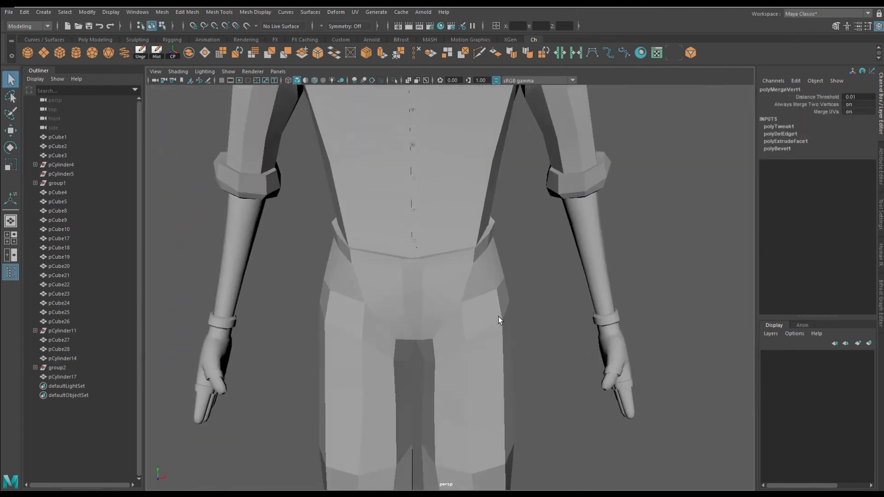